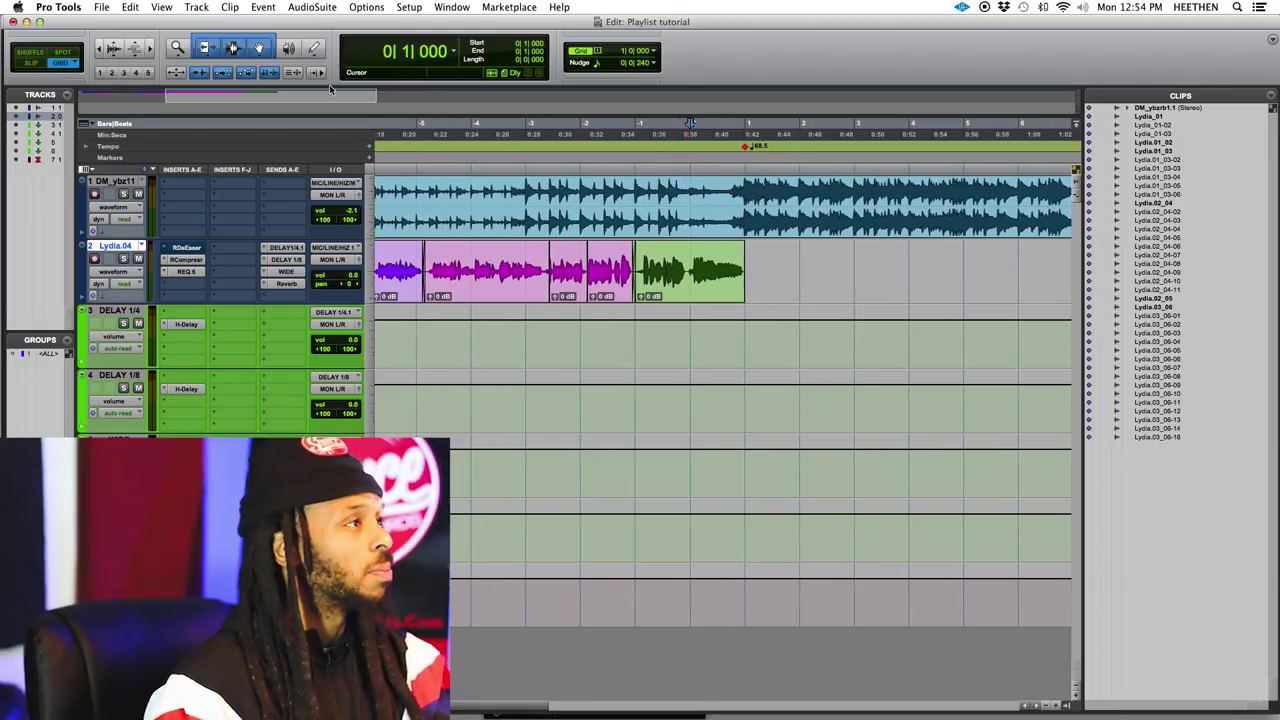
Open the AudioSuite menu of offline effect categories from the menu bar
click(313, 7)
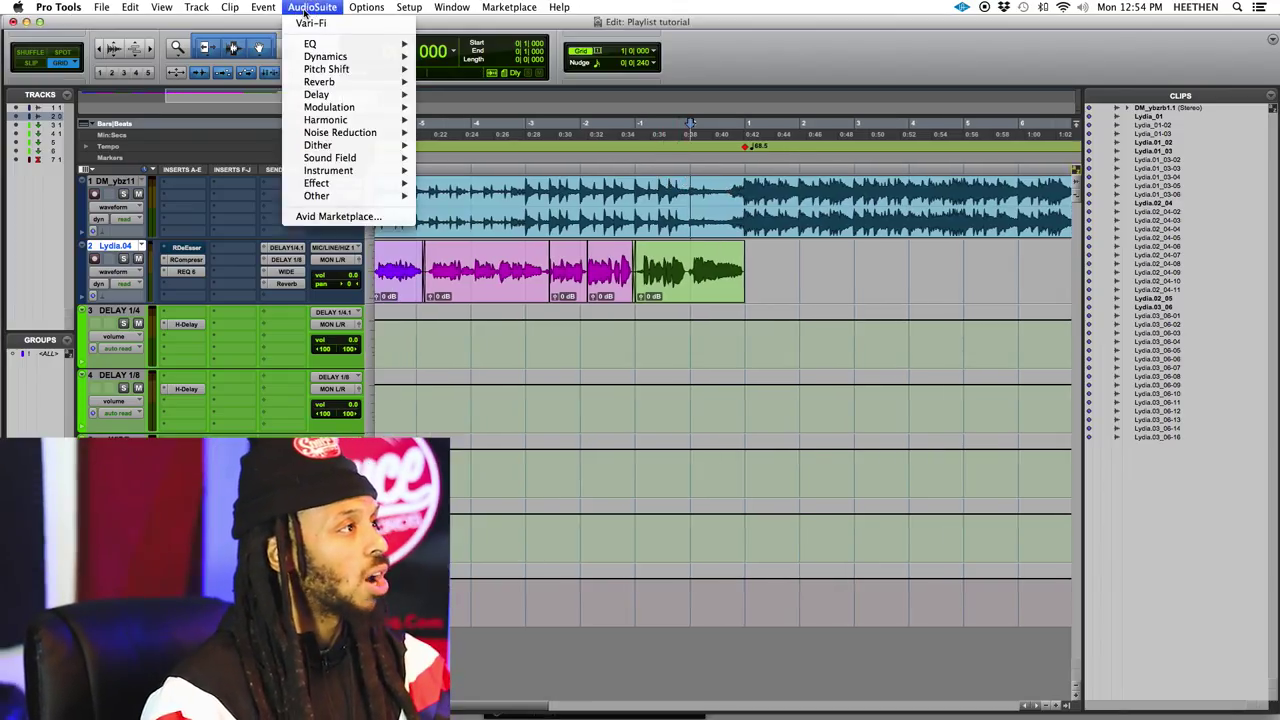
Open the Vari-Fi AudioSuite plug-in, move its window aside, and zoom out the Edit window
click(361, 24)
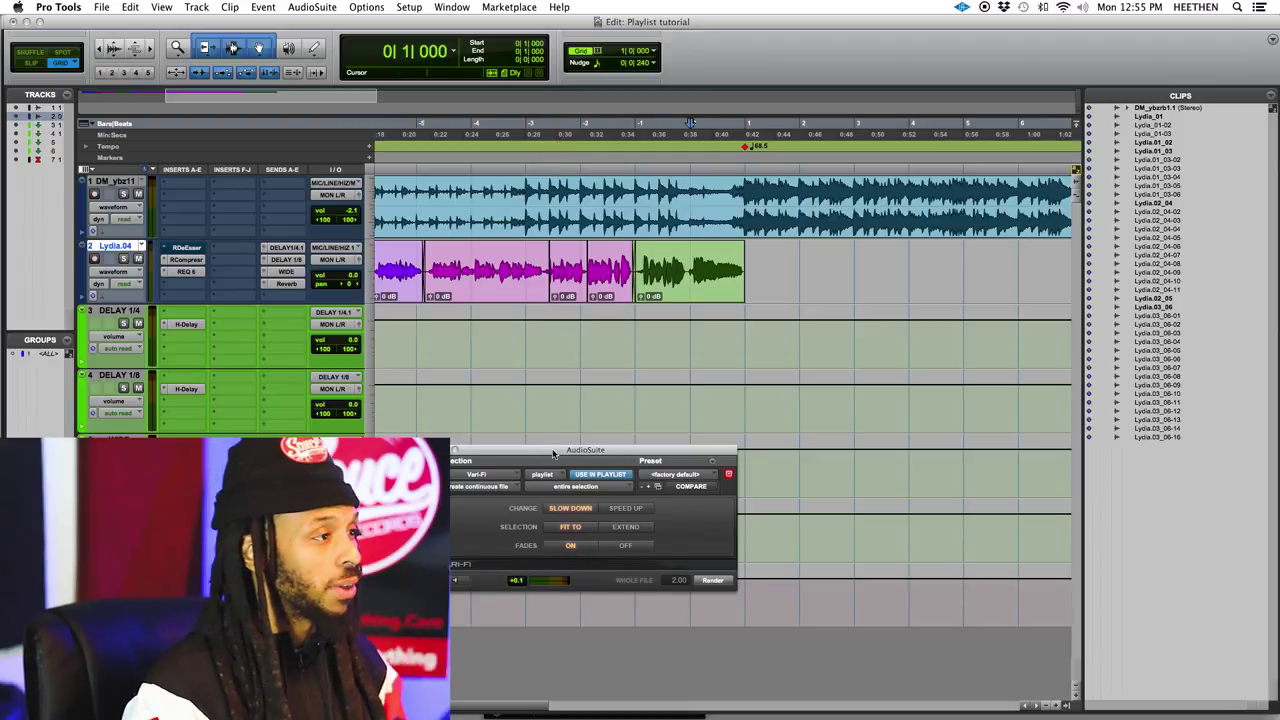
drag(553, 454, 540, 432)
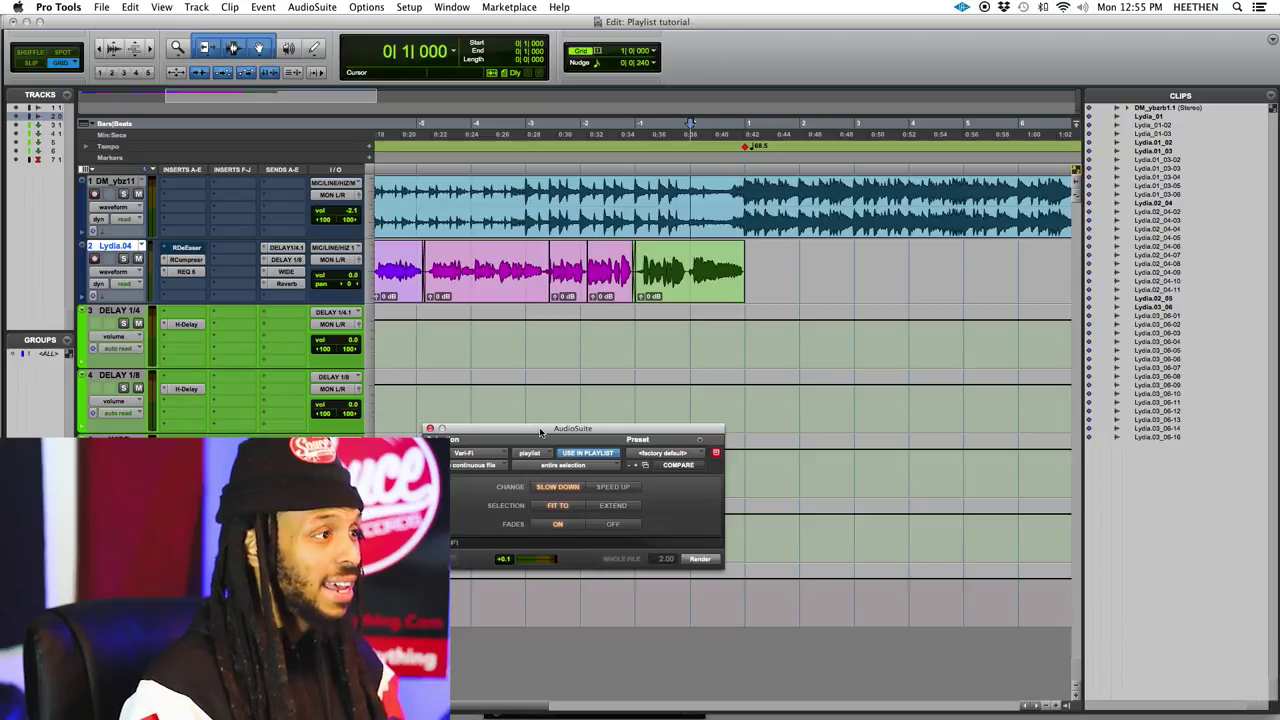
drag(540, 432, 530, 428)
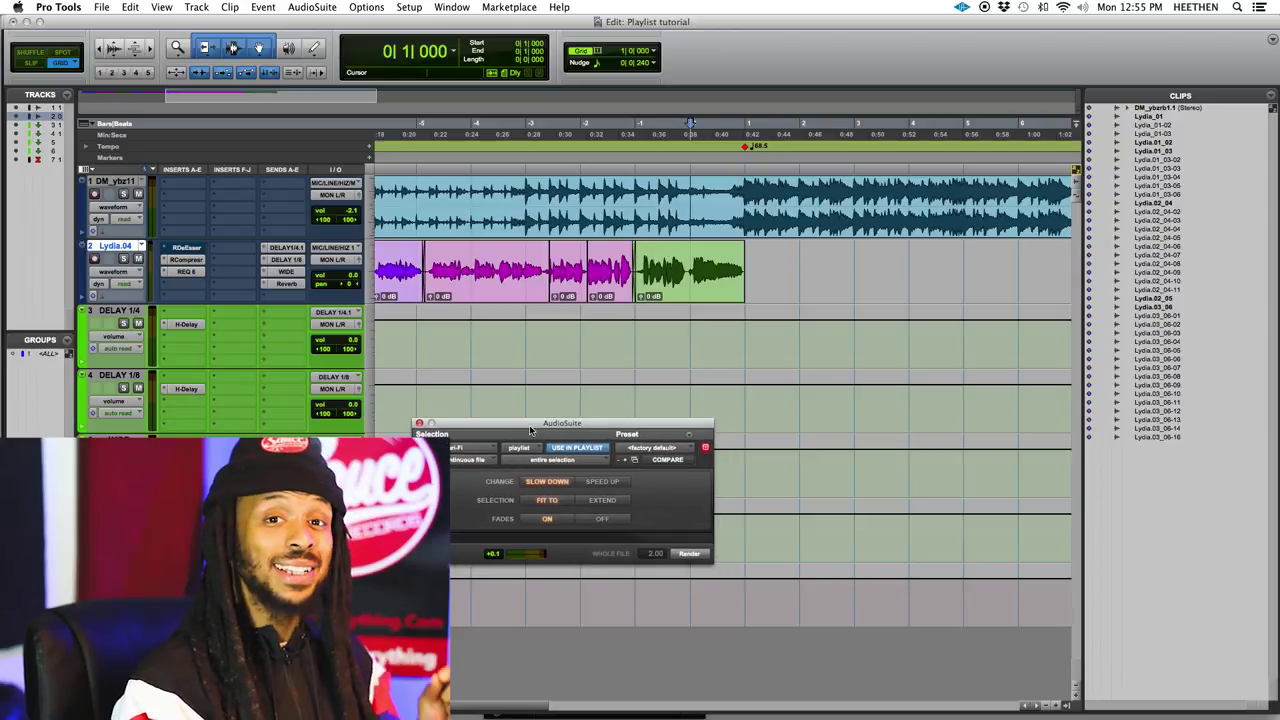
key(super+bracketleft)
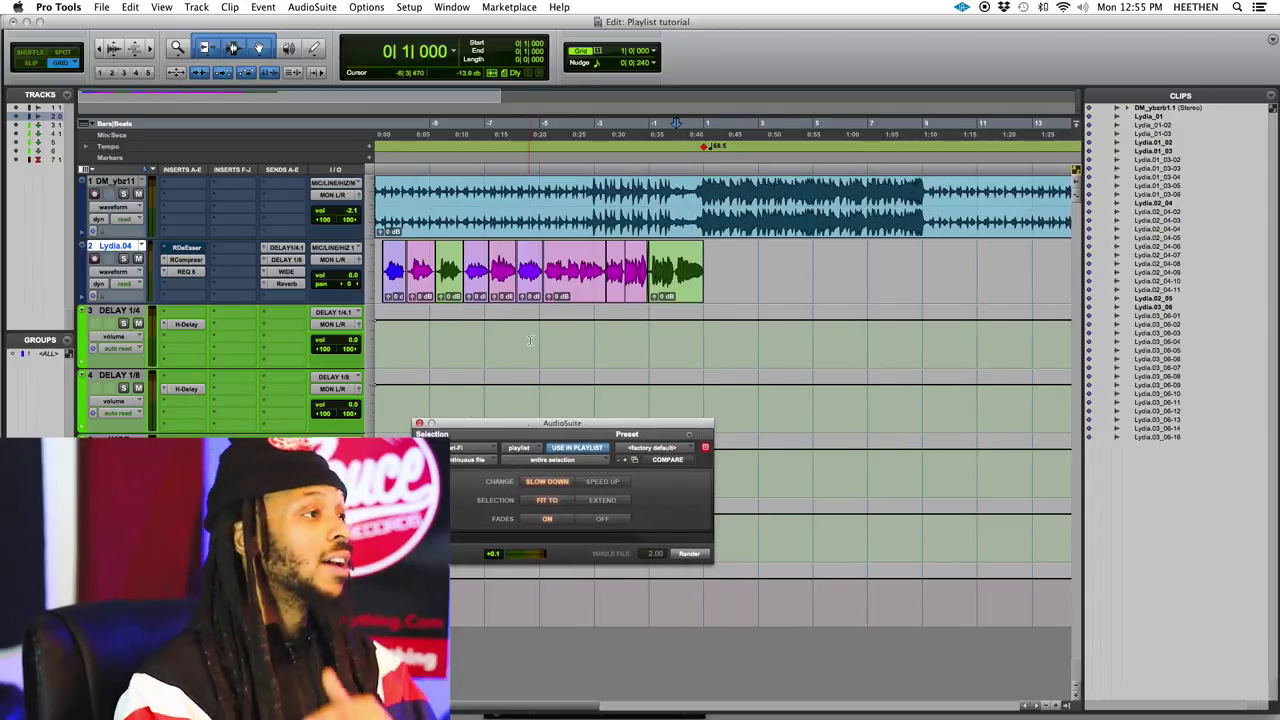
Select bar 0 to 1 on DM_ybz11 and render the Vari-Fi slow-down onto it
click(910, 194)
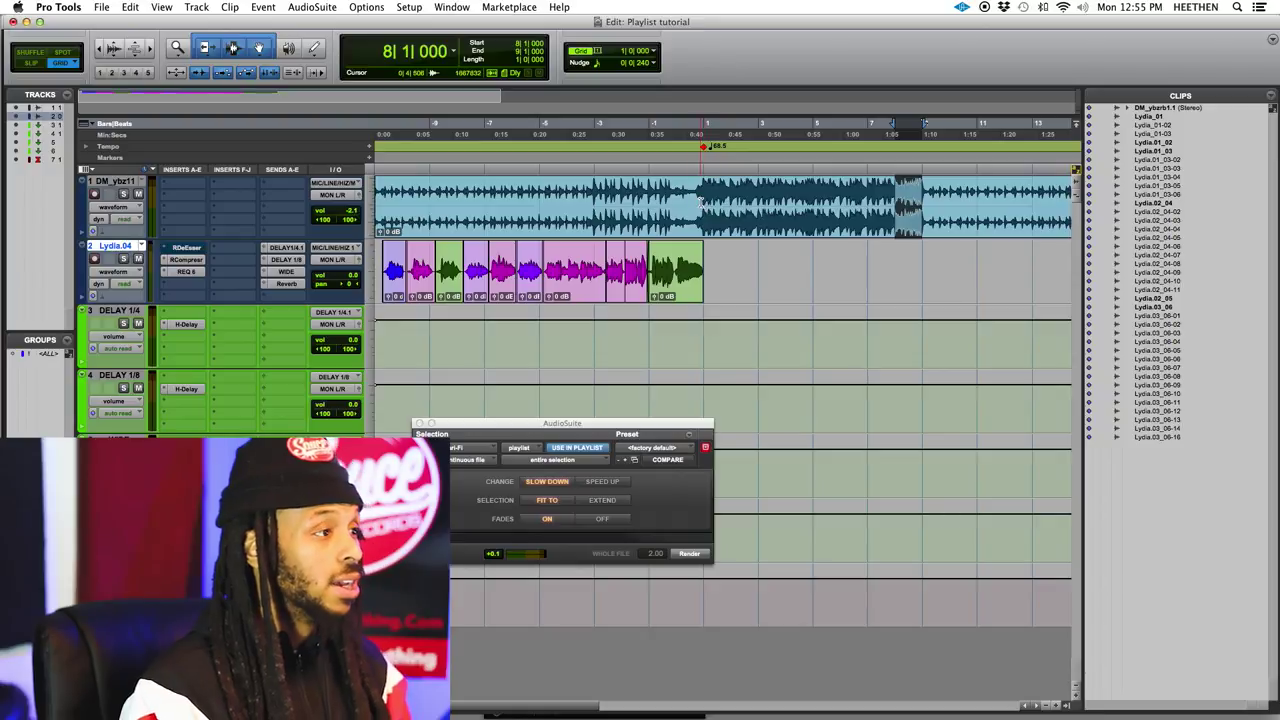
drag(700, 200, 690, 202)
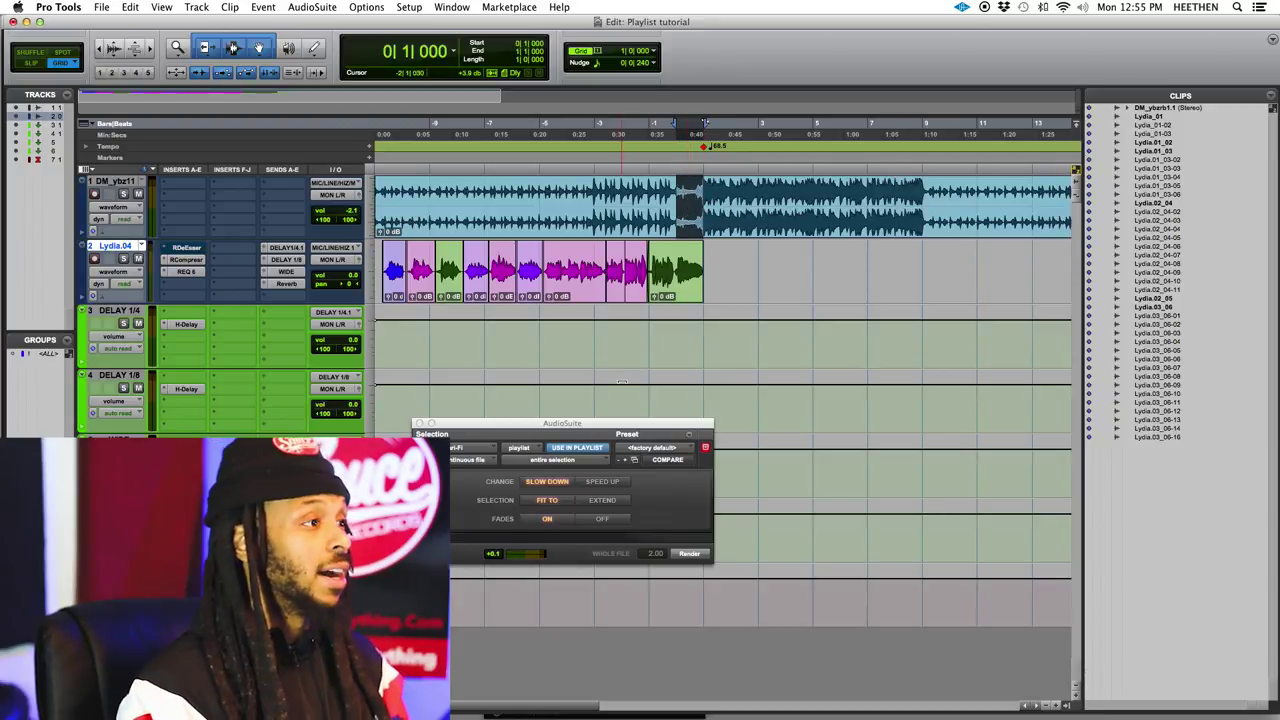
drag(610, 424, 655, 365)
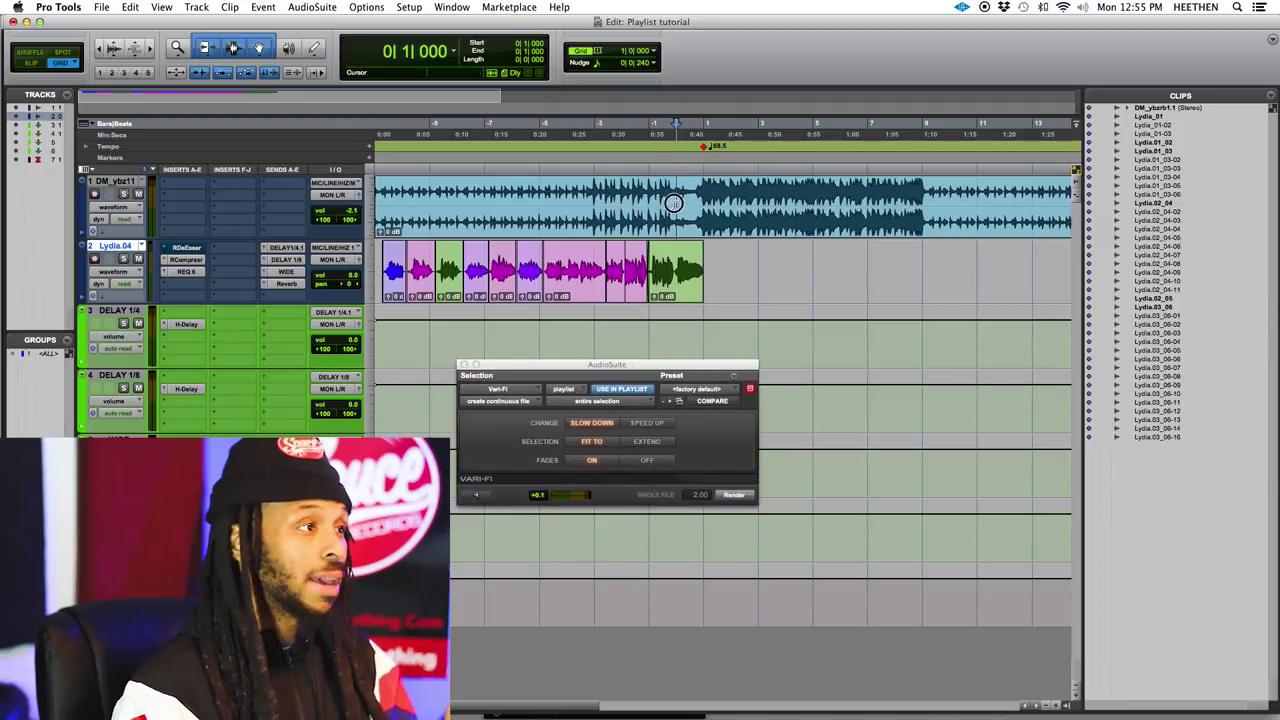
key(super+bracketright)
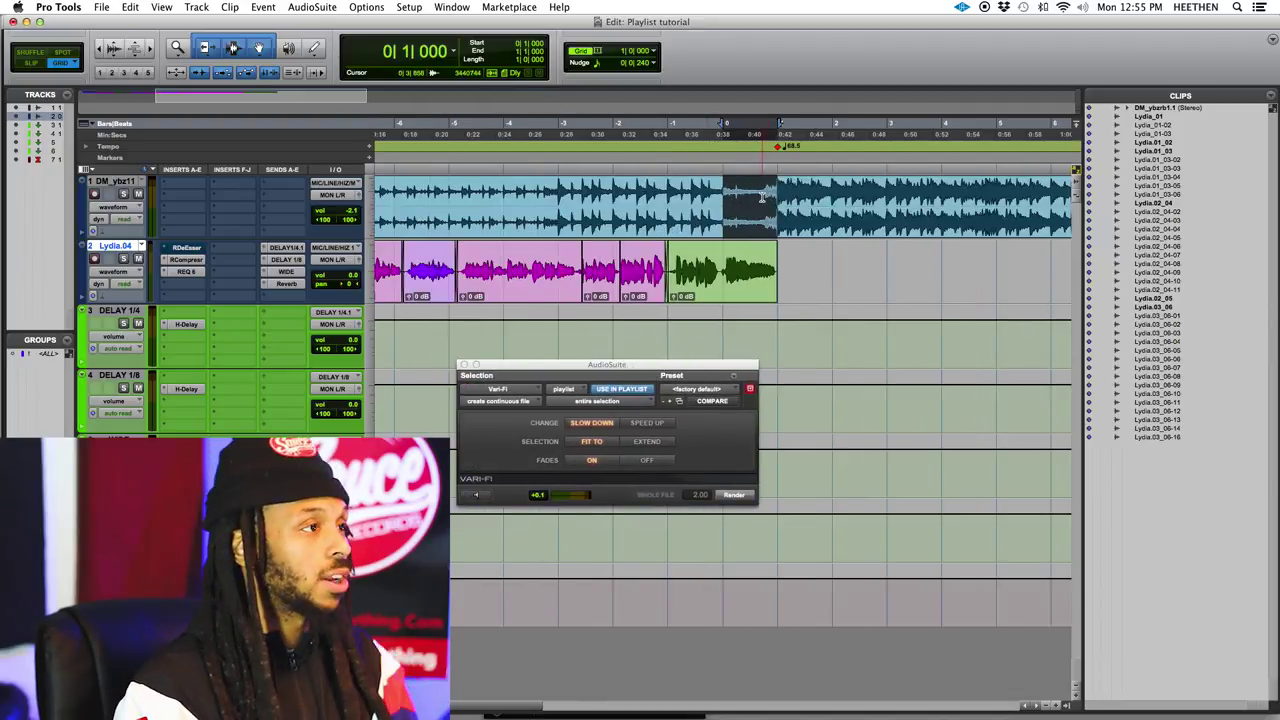
click(732, 496)
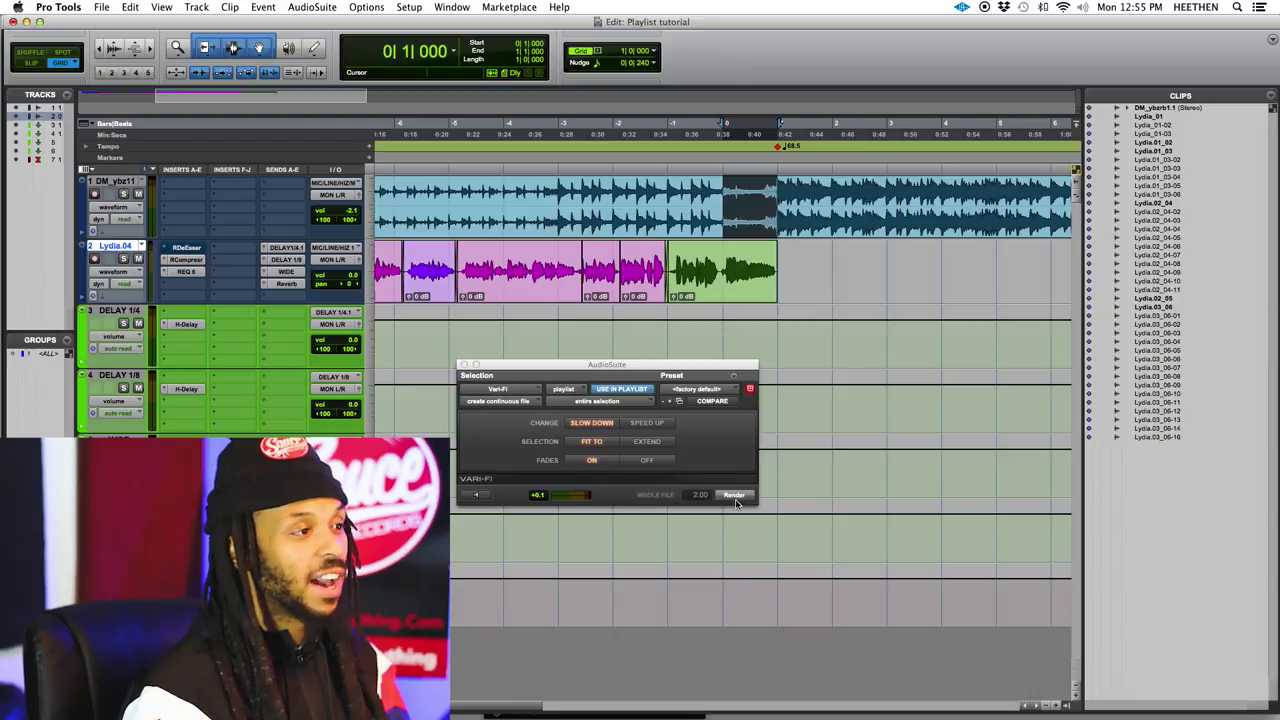
click(735, 497)
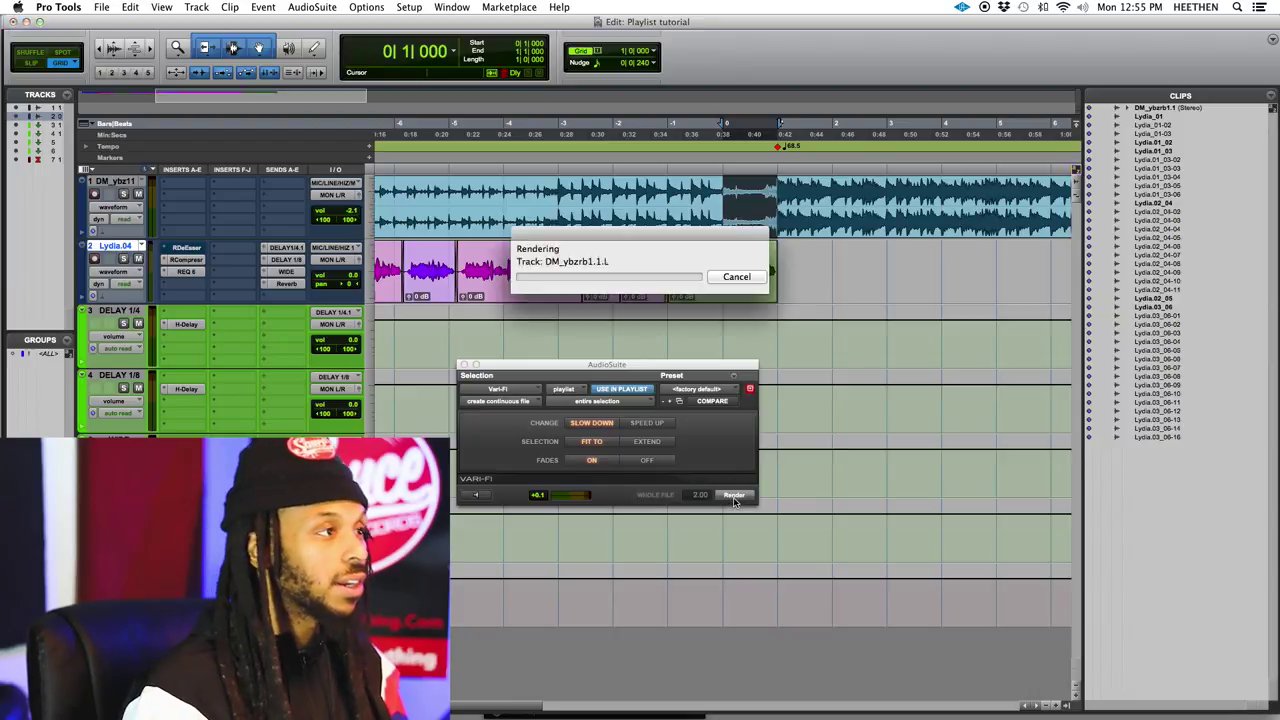
Play back from bar -1 to hear the slowed-down section, then select the short clip
click(678, 172)
key(space)
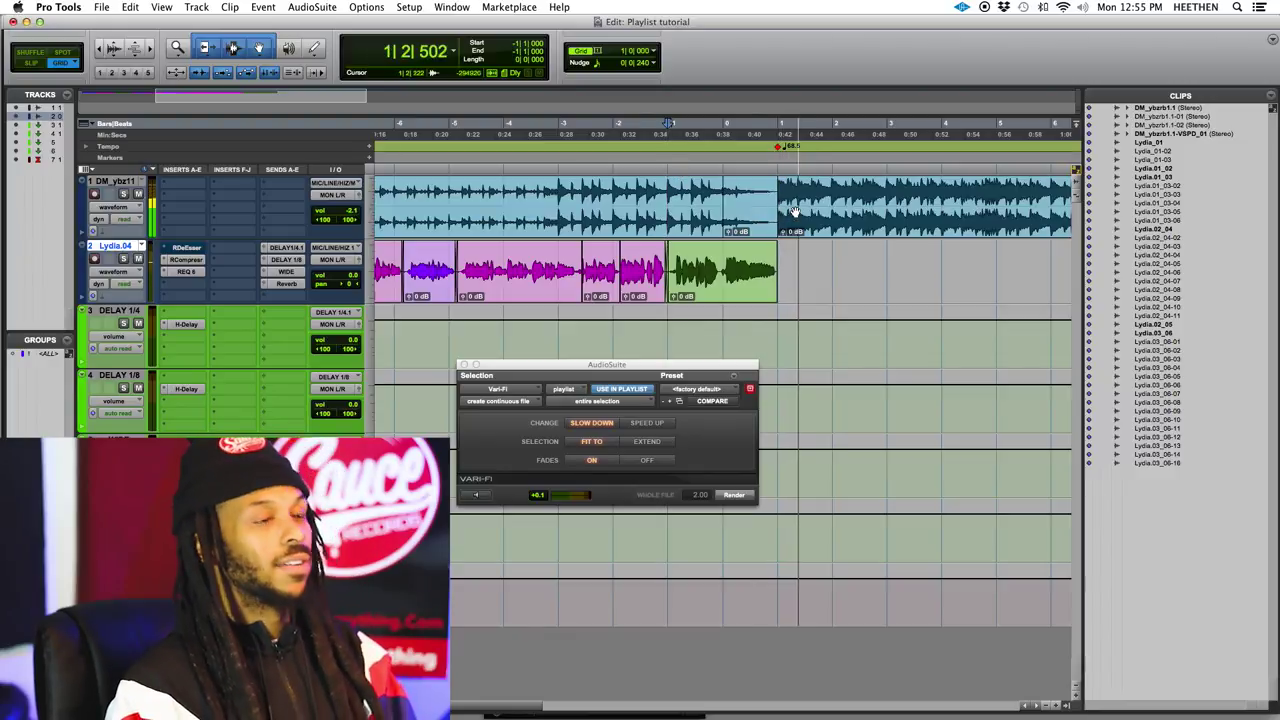
key(space)
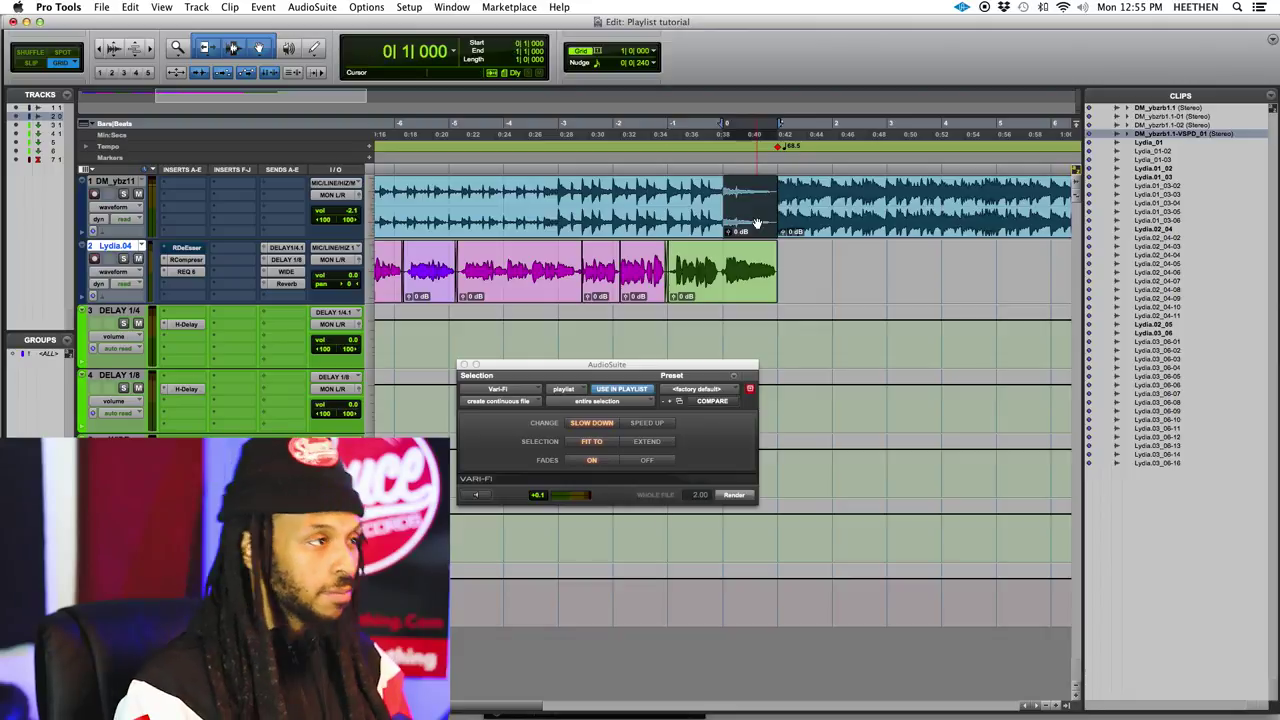
click(757, 222)
Browse the AudioSuite plug-in selector's Pitch Shift and EQ categories, keeping Vari-Fi selected
click(811, 172)
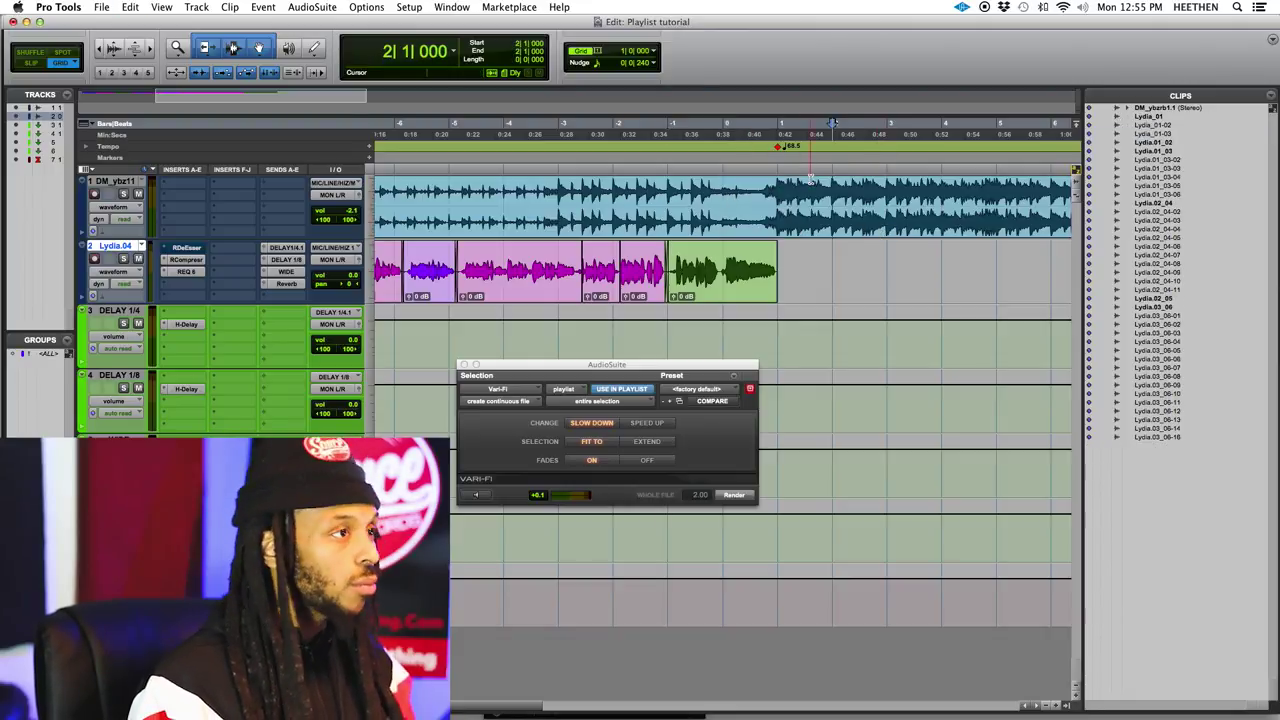
drag(667, 365, 690, 365)
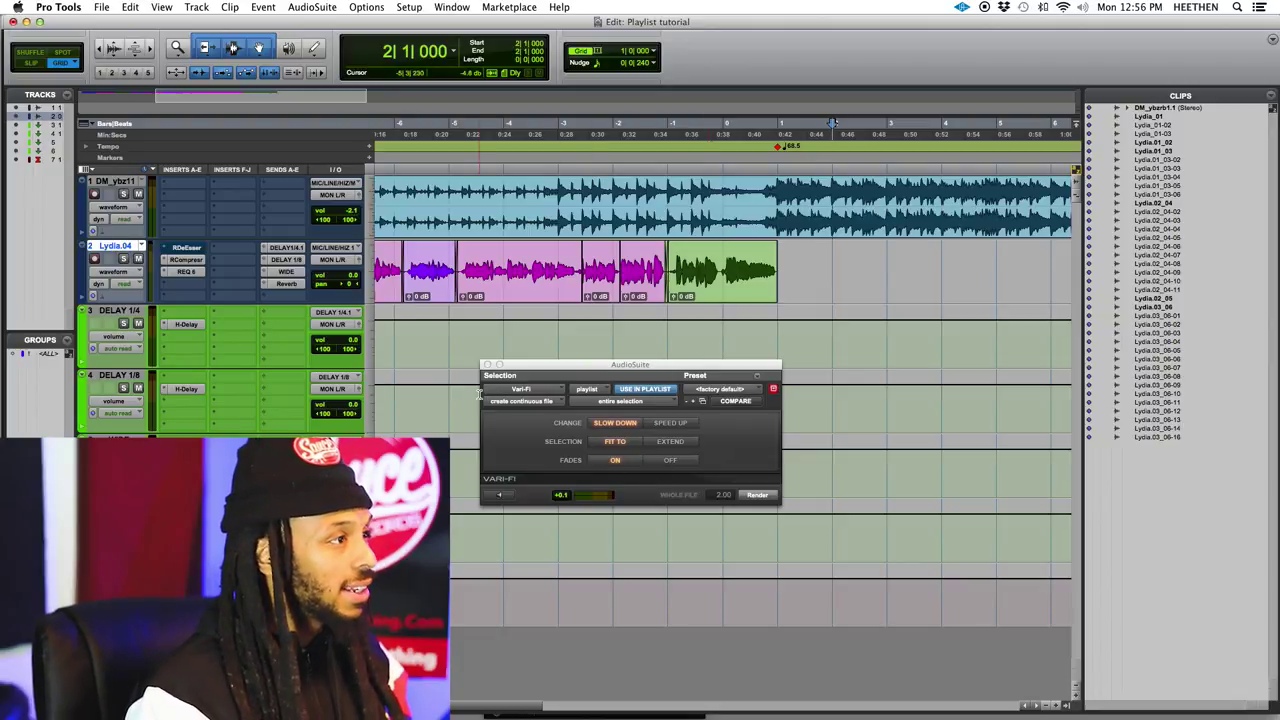
click(513, 391)
mouse_move(519, 391)
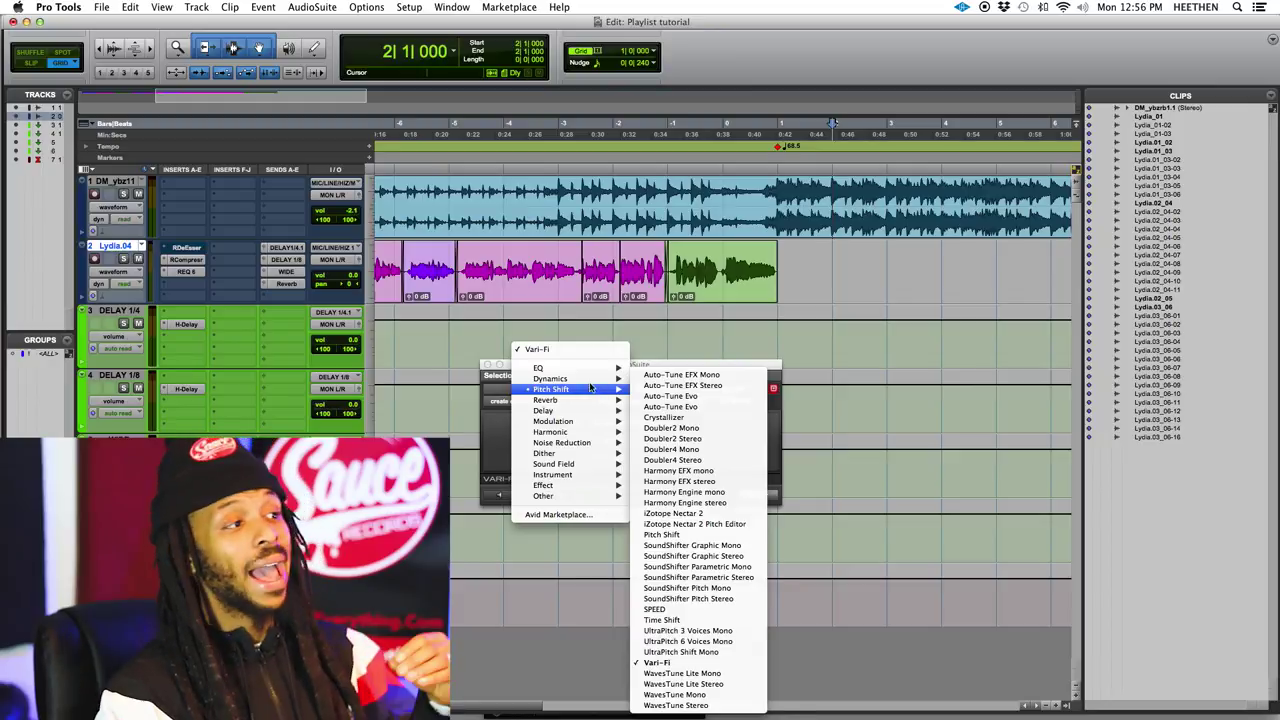
mouse_move(585, 383)
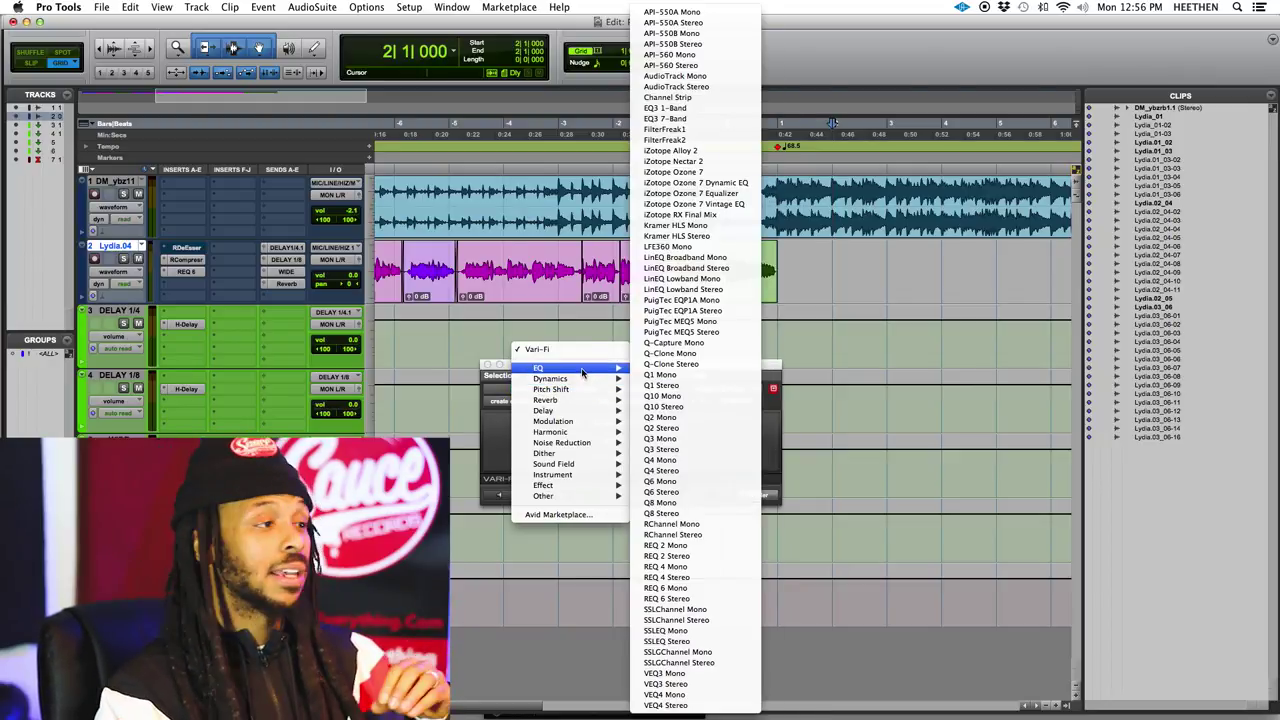
key(Escape)
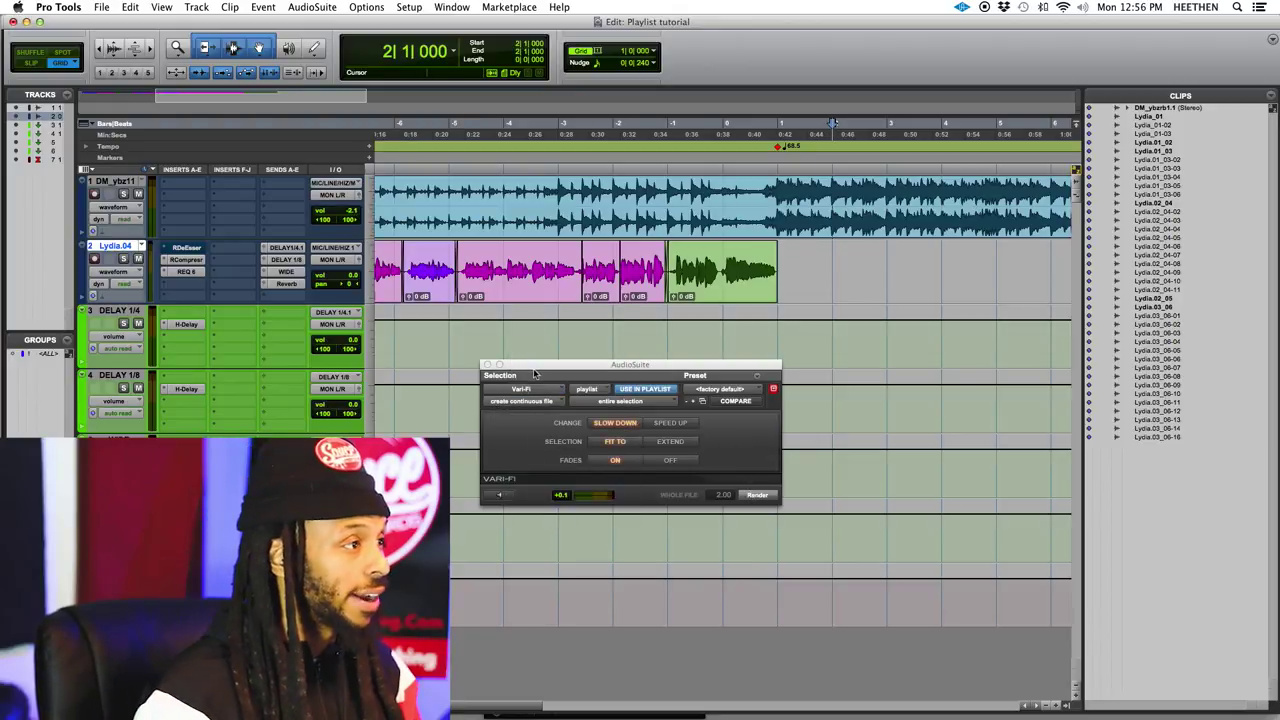
click(521, 388)
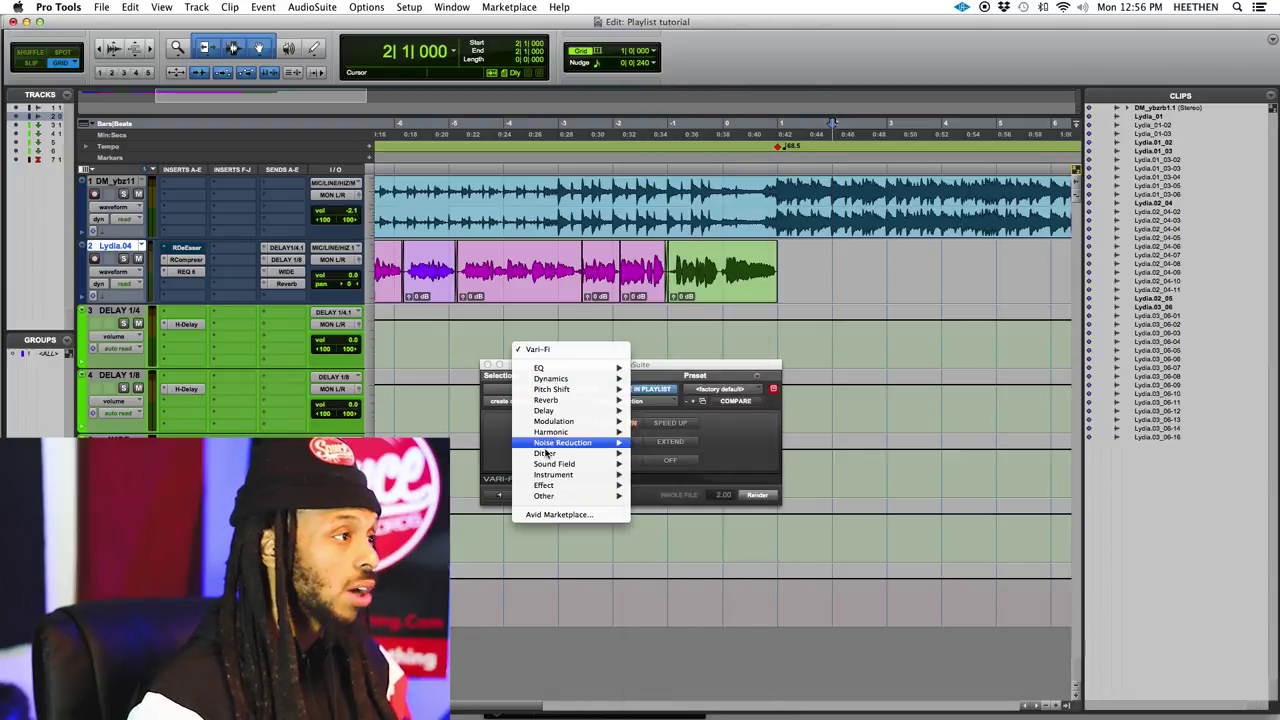
click(498, 453)
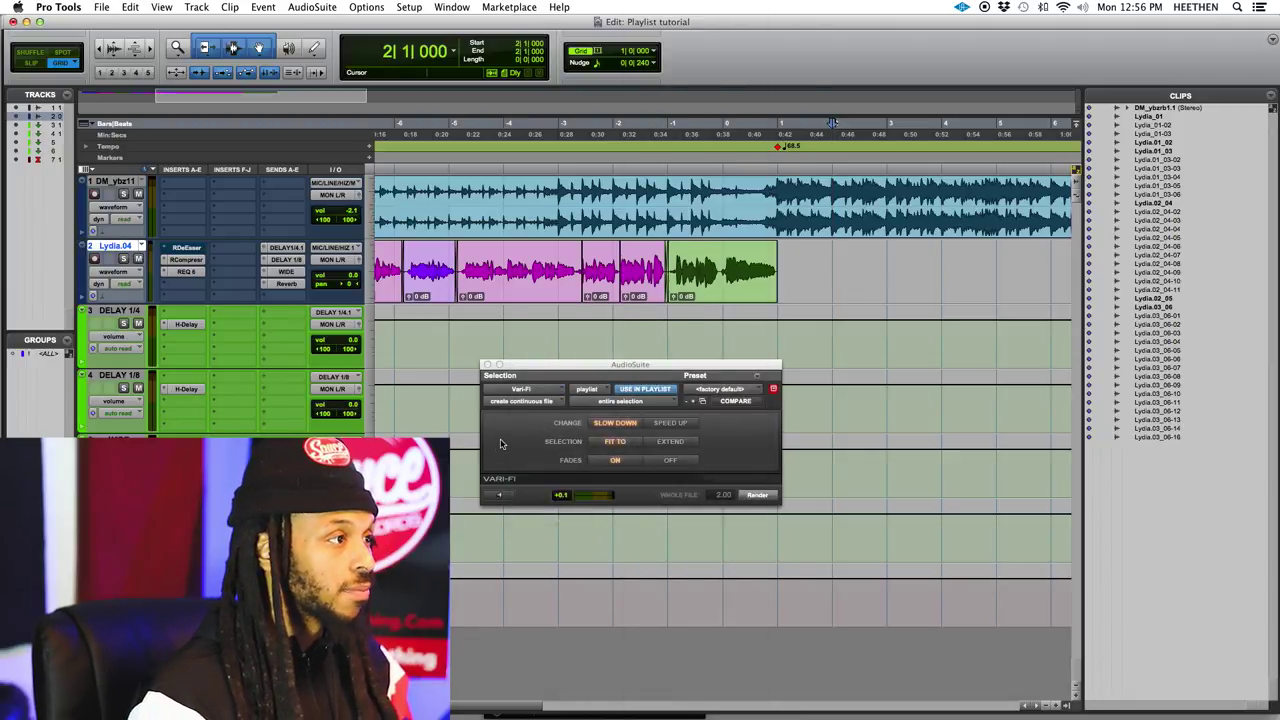
Set Vari-Fi to send processed audio to the clips list only, not the track
click(644, 390)
click(632, 394)
click(628, 396)
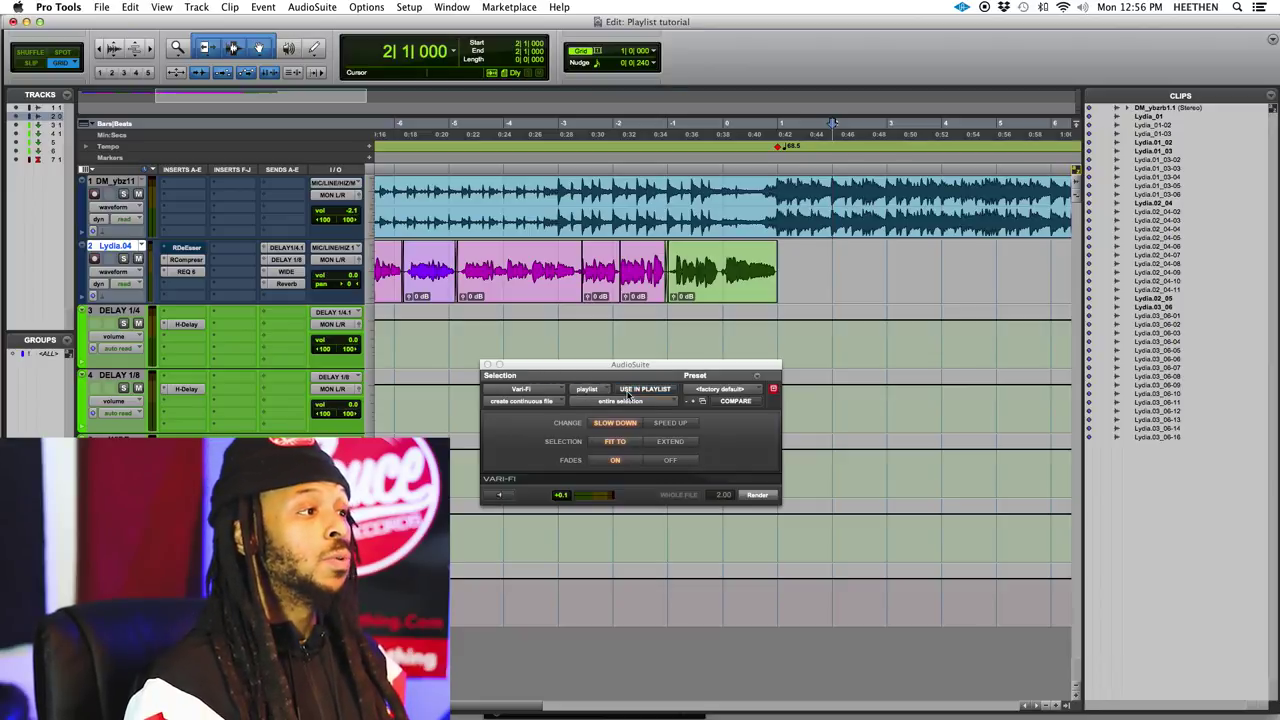
click(627, 394)
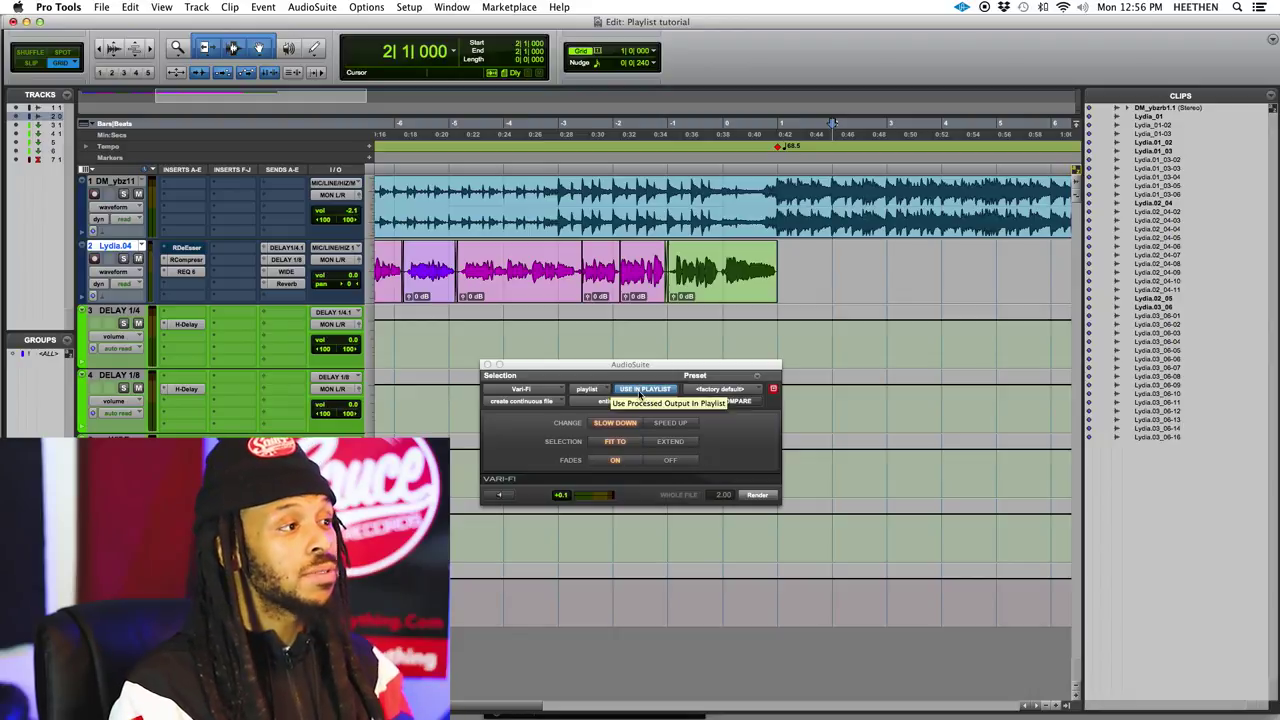
click(640, 392)
Render bar 0 to 1 of DM_ybz11 as a new clip, then re-render with track output on
drag(727, 195, 778, 195)
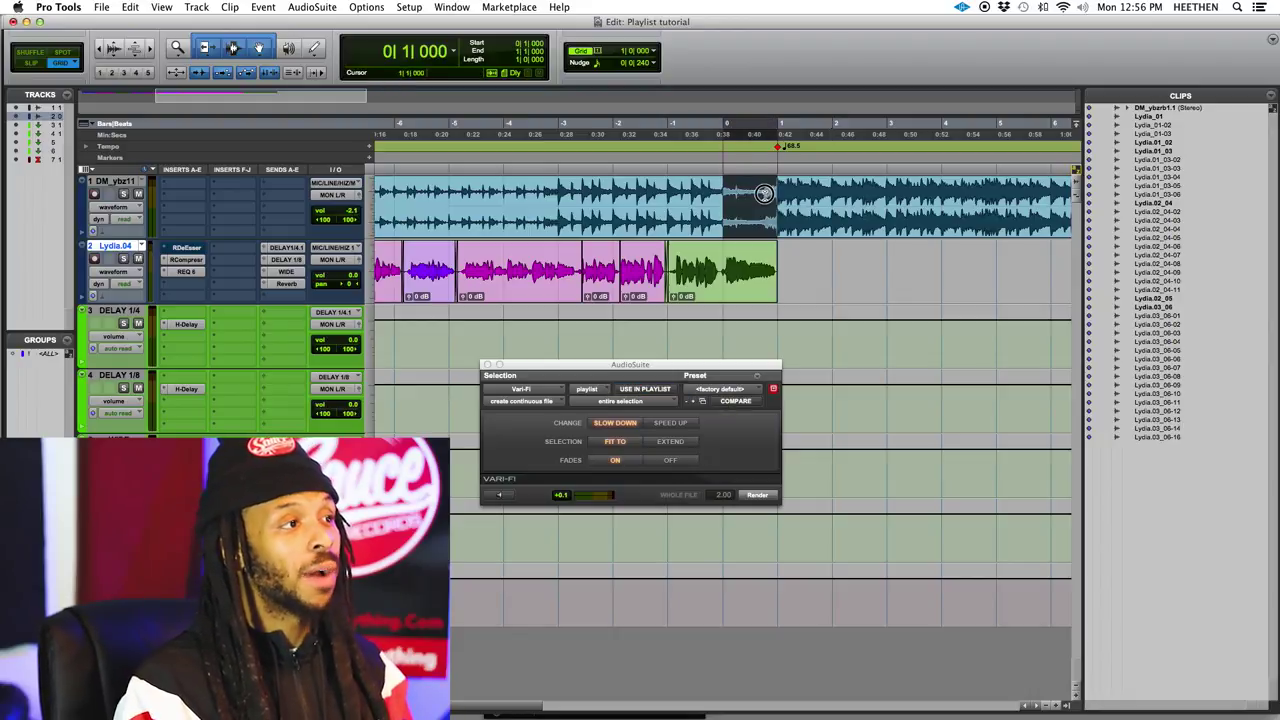
click(757, 496)
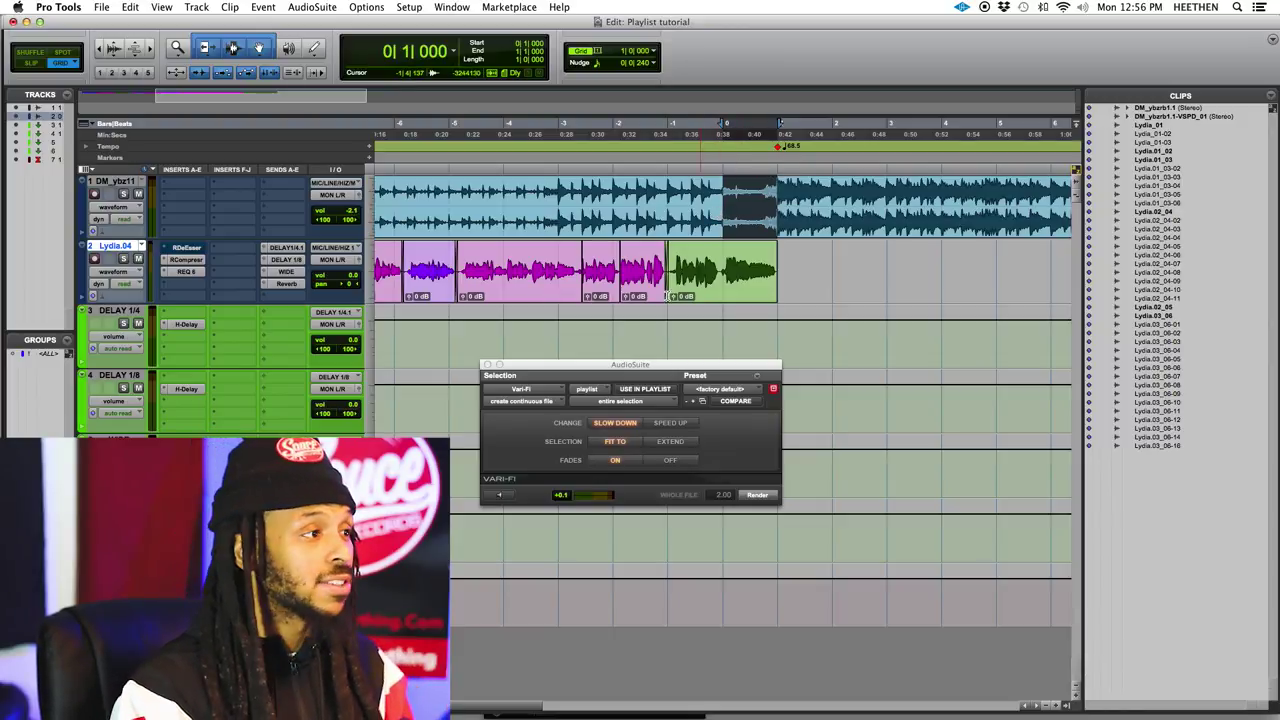
click(628, 392)
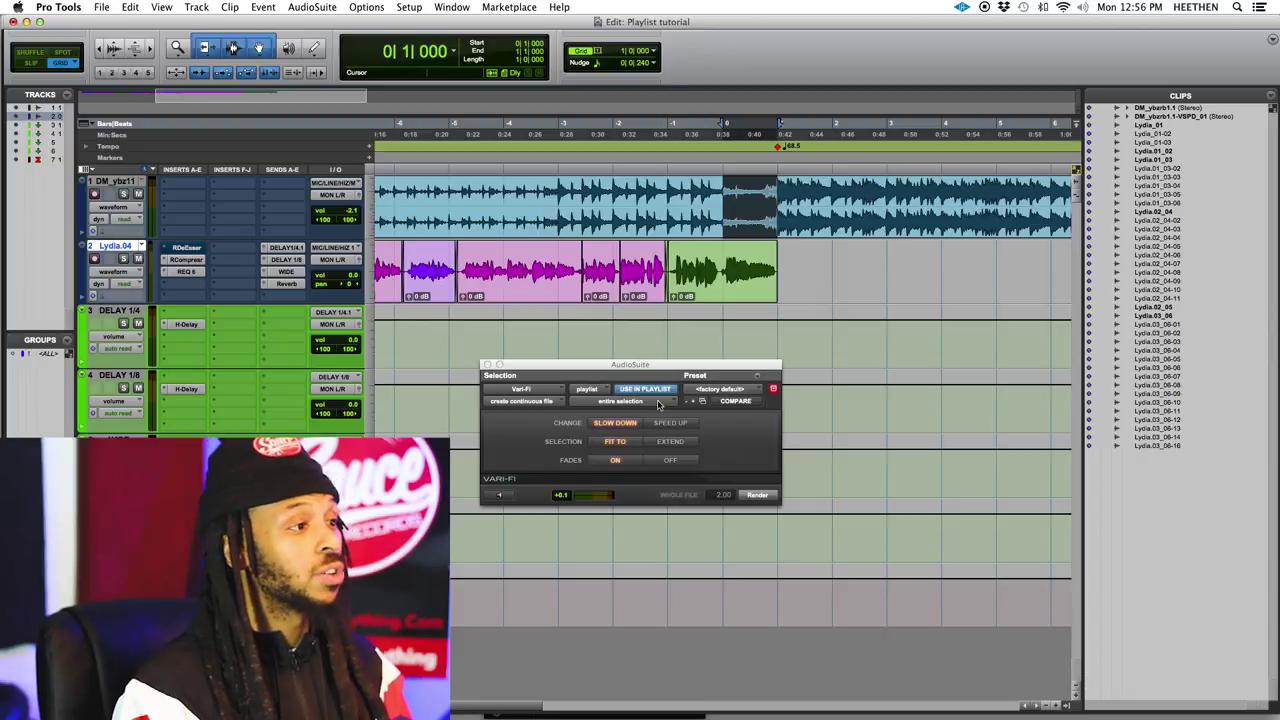
click(752, 496)
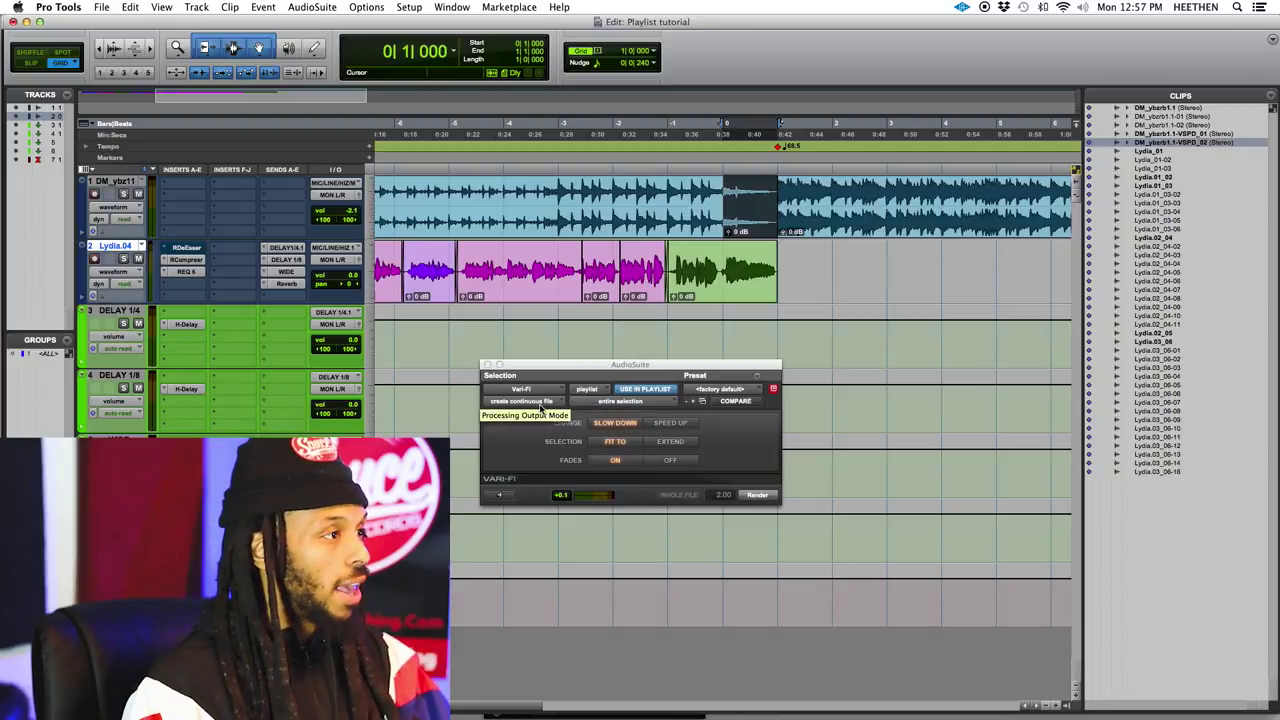
key(super+bracketleft)
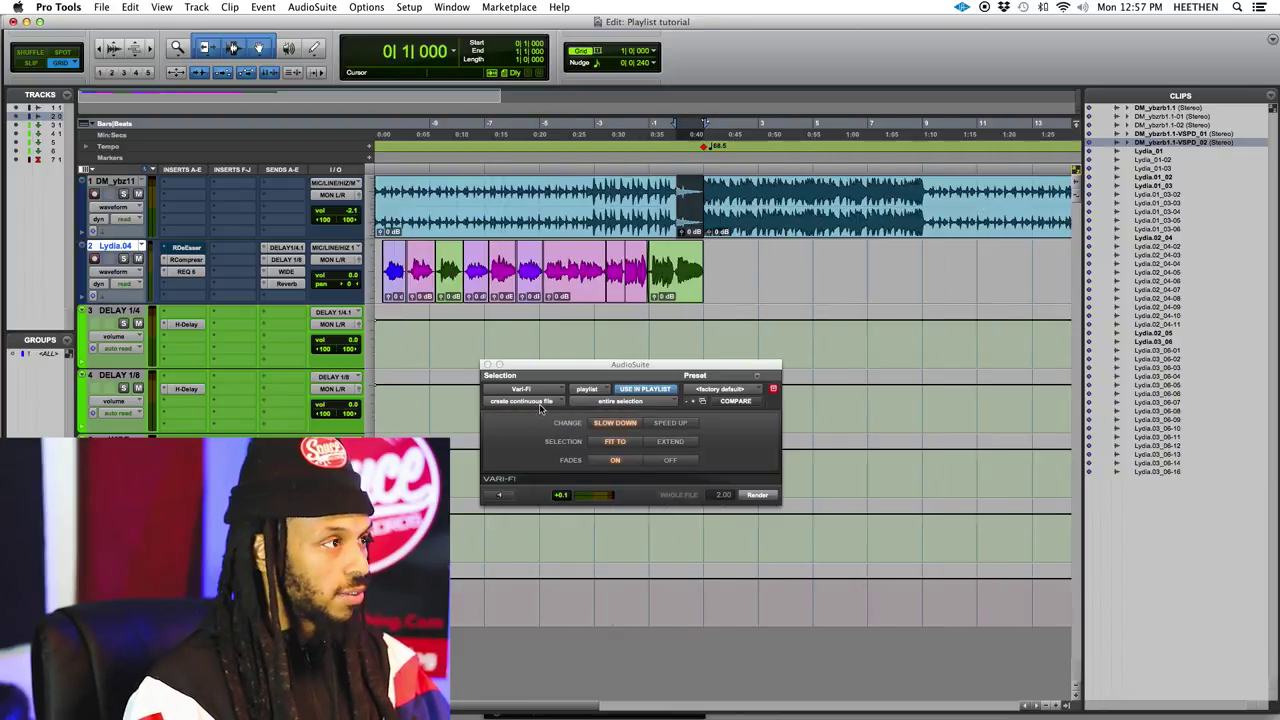
drag(705, 258, 376, 290)
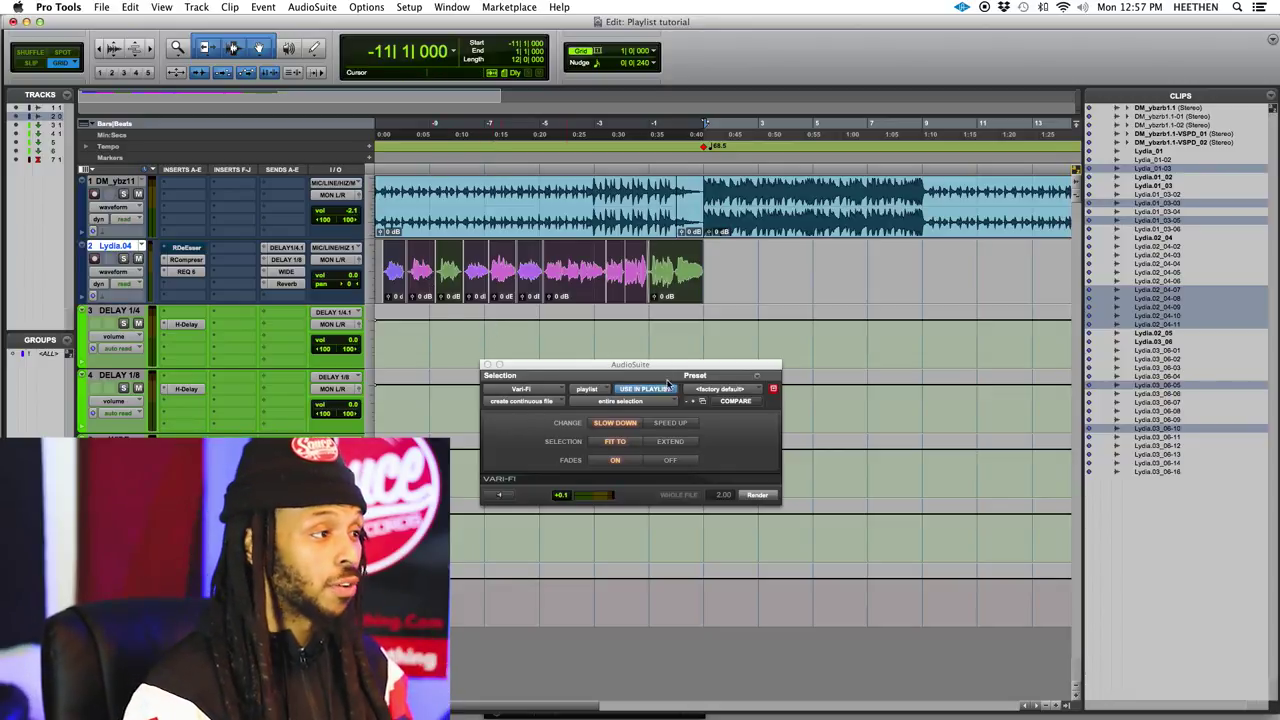
click(758, 497)
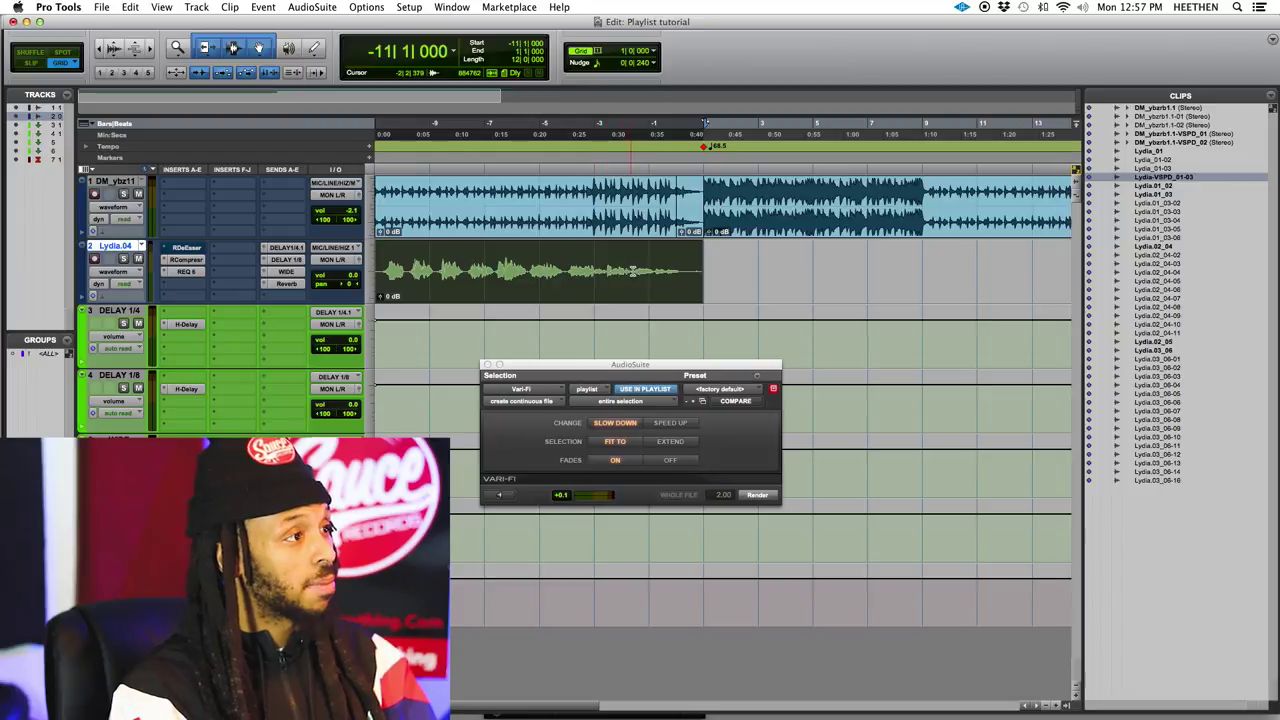
click(597, 266)
key(space)
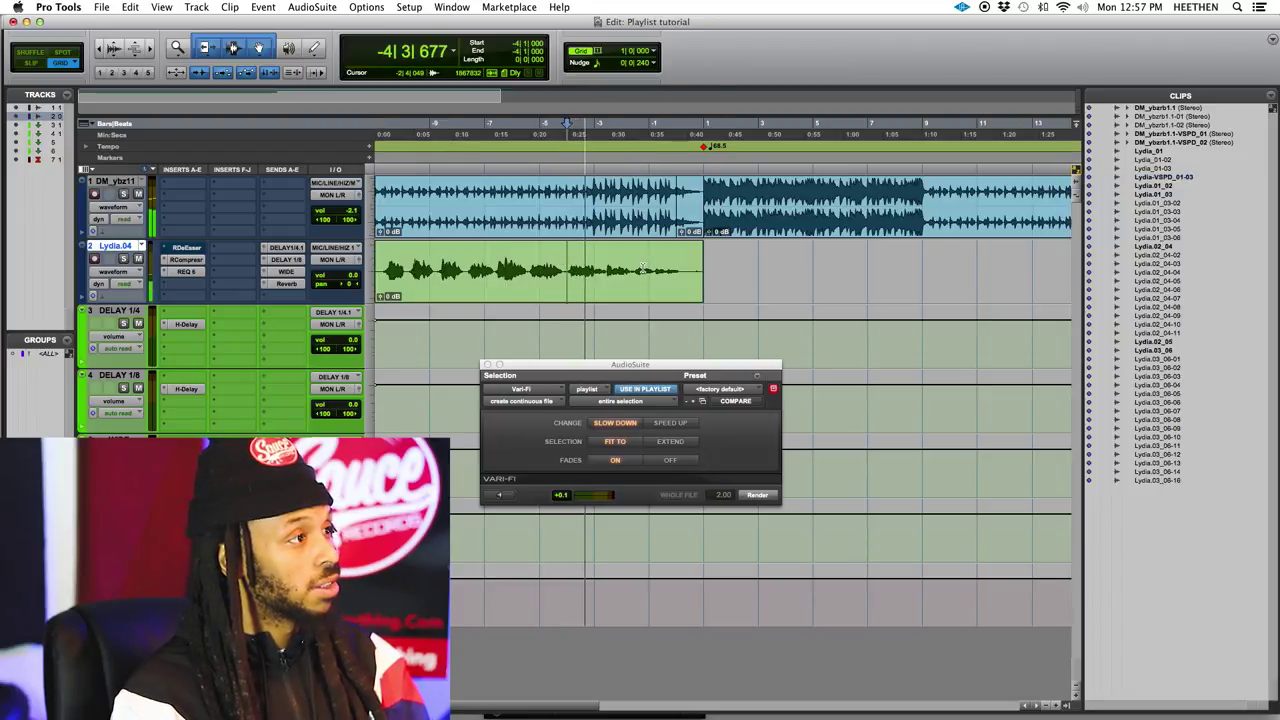
key(space)
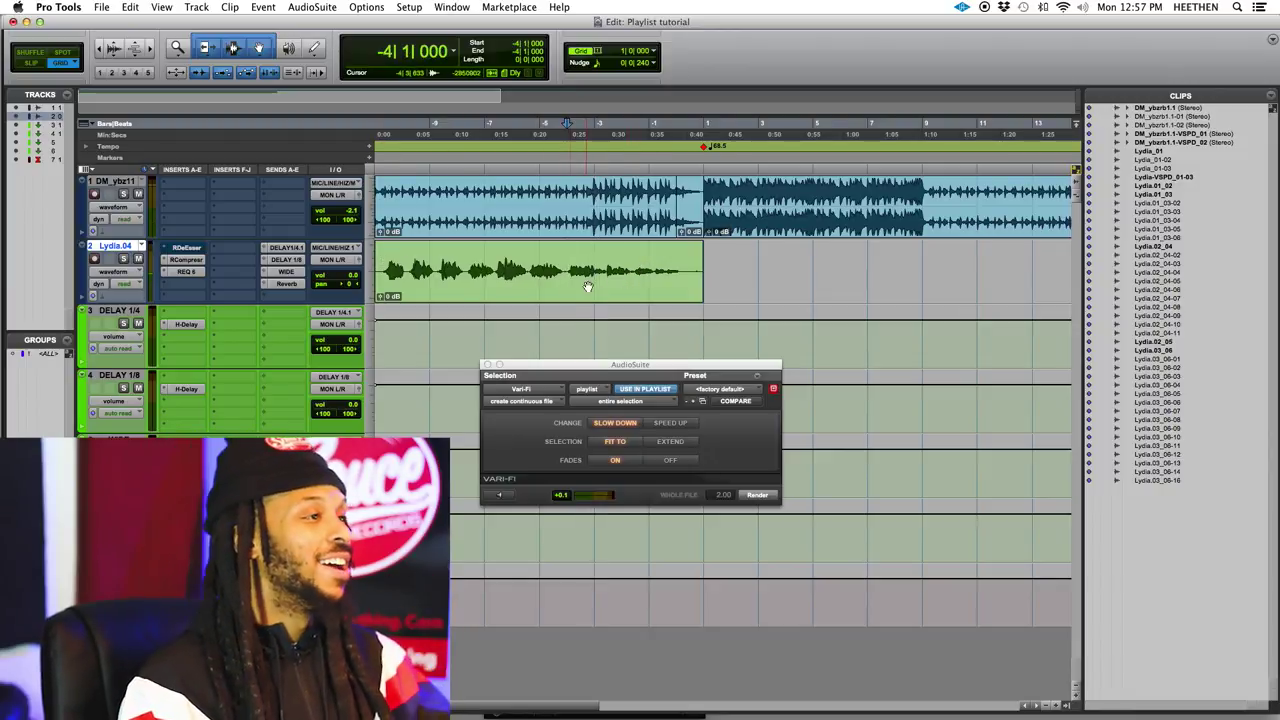
key(super+z)
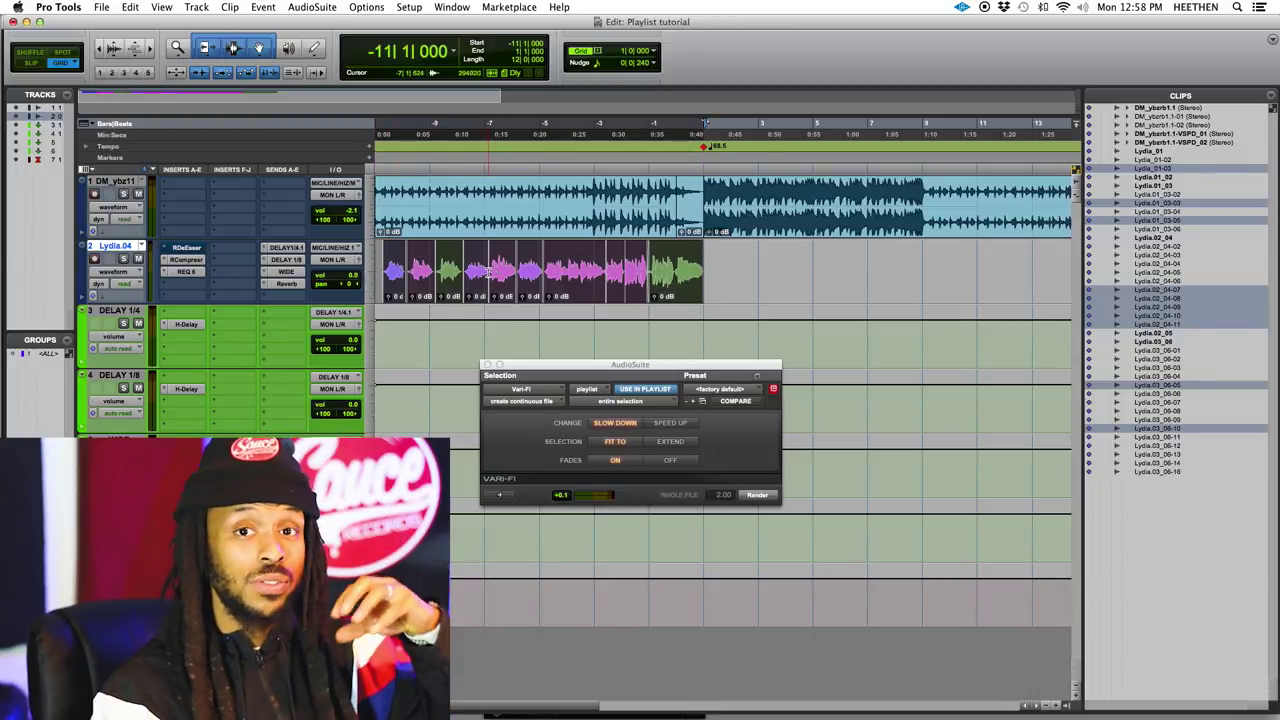
Switch Vari-Fi processing to clip by clip and render each vocal clip individually
click(580, 403)
click(606, 390)
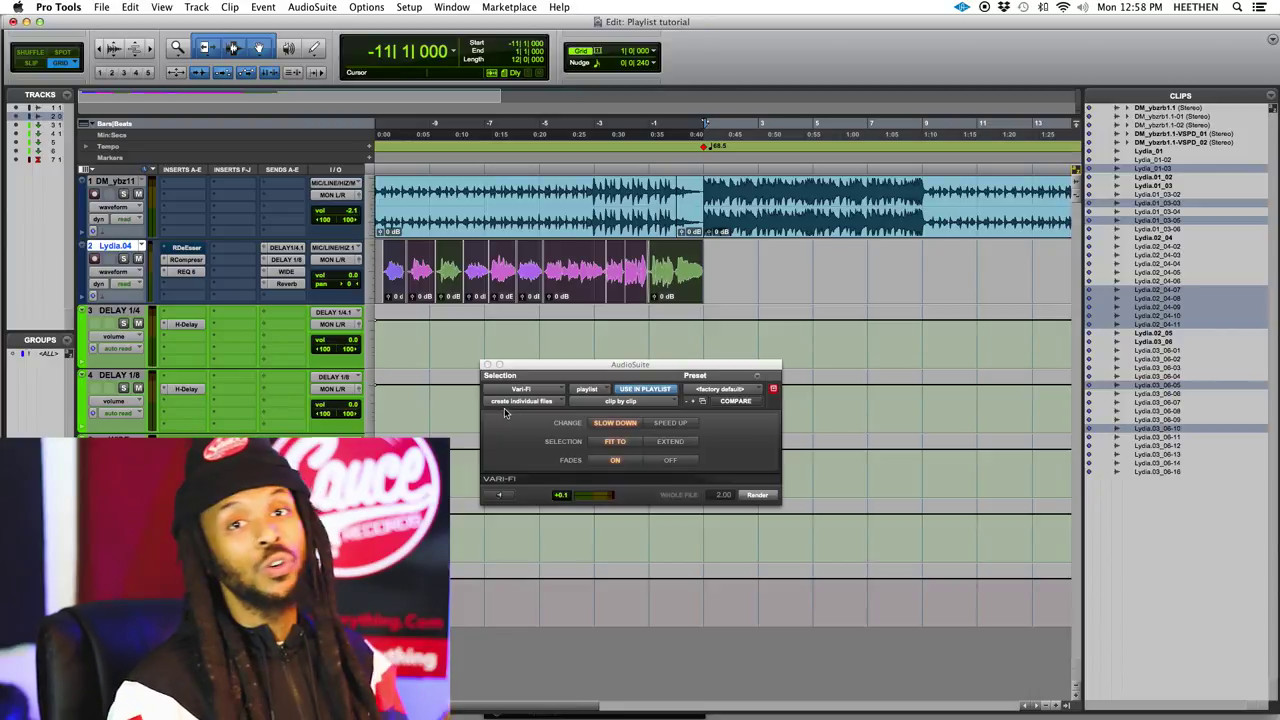
click(757, 495)
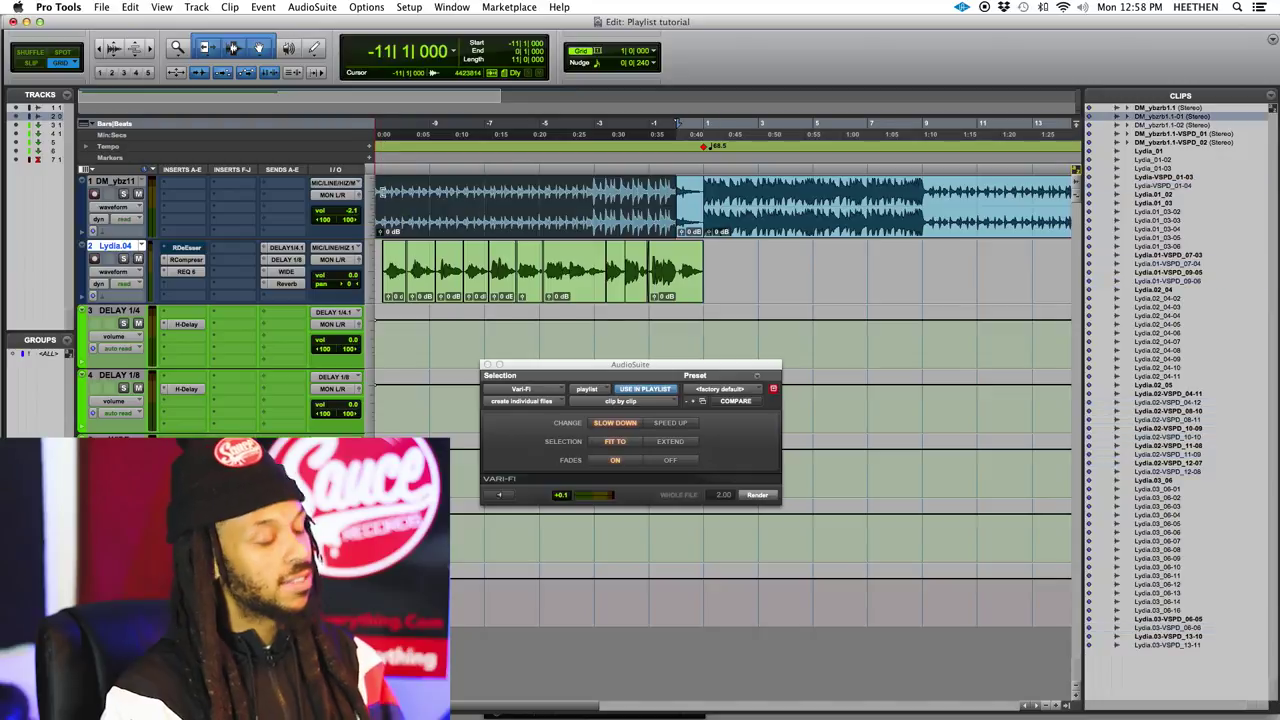
Play back the clip-by-clip renders and place the cursor at bar 1 on the vocal
key(space)
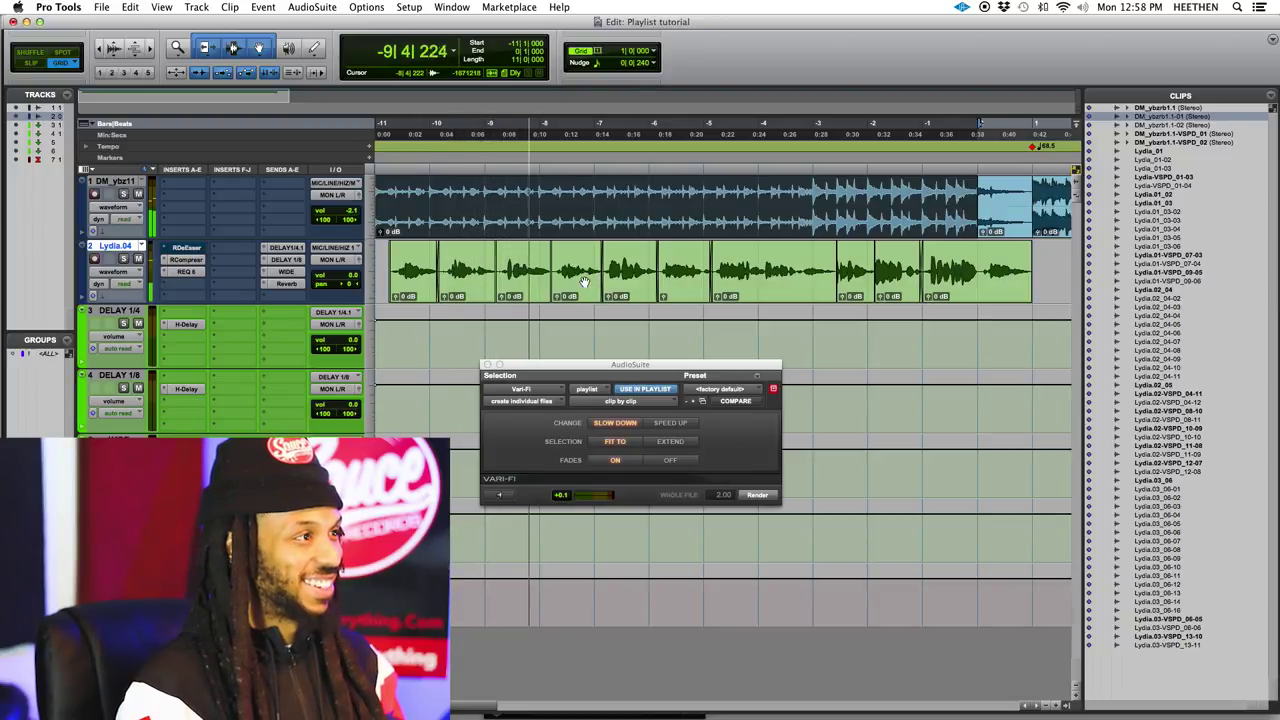
key(space)
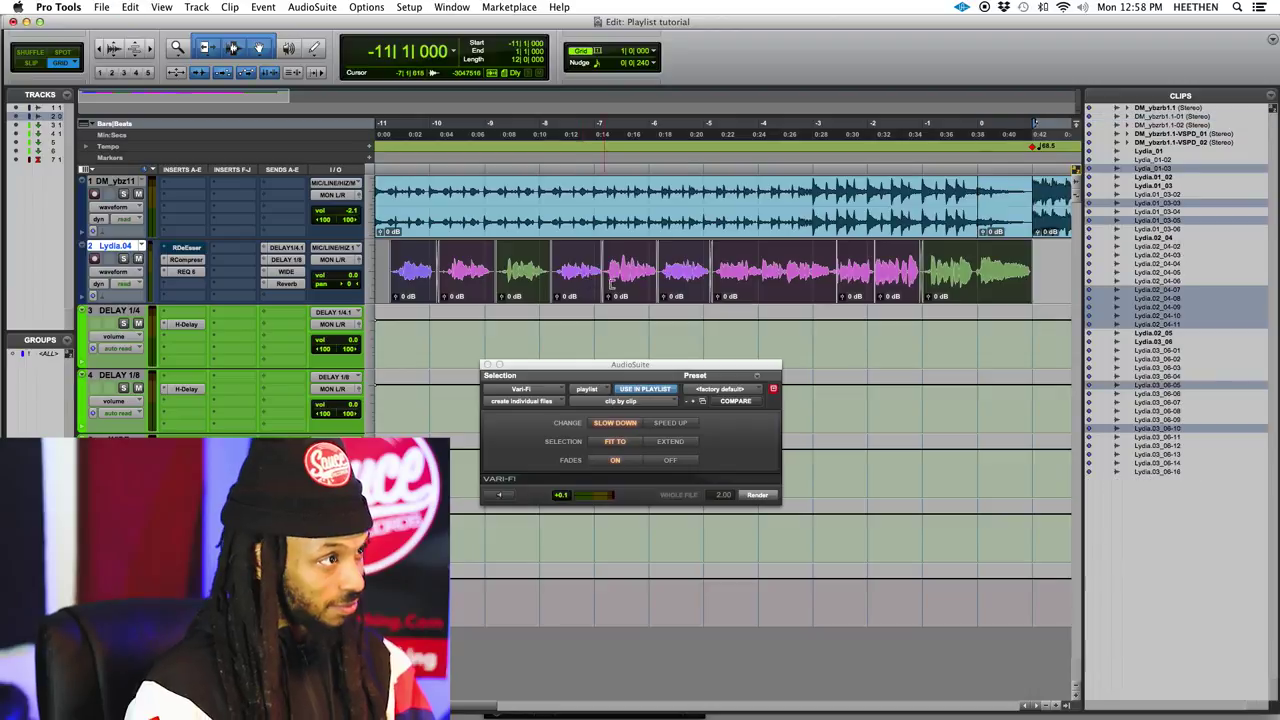
click(1012, 268)
click(1045, 263)
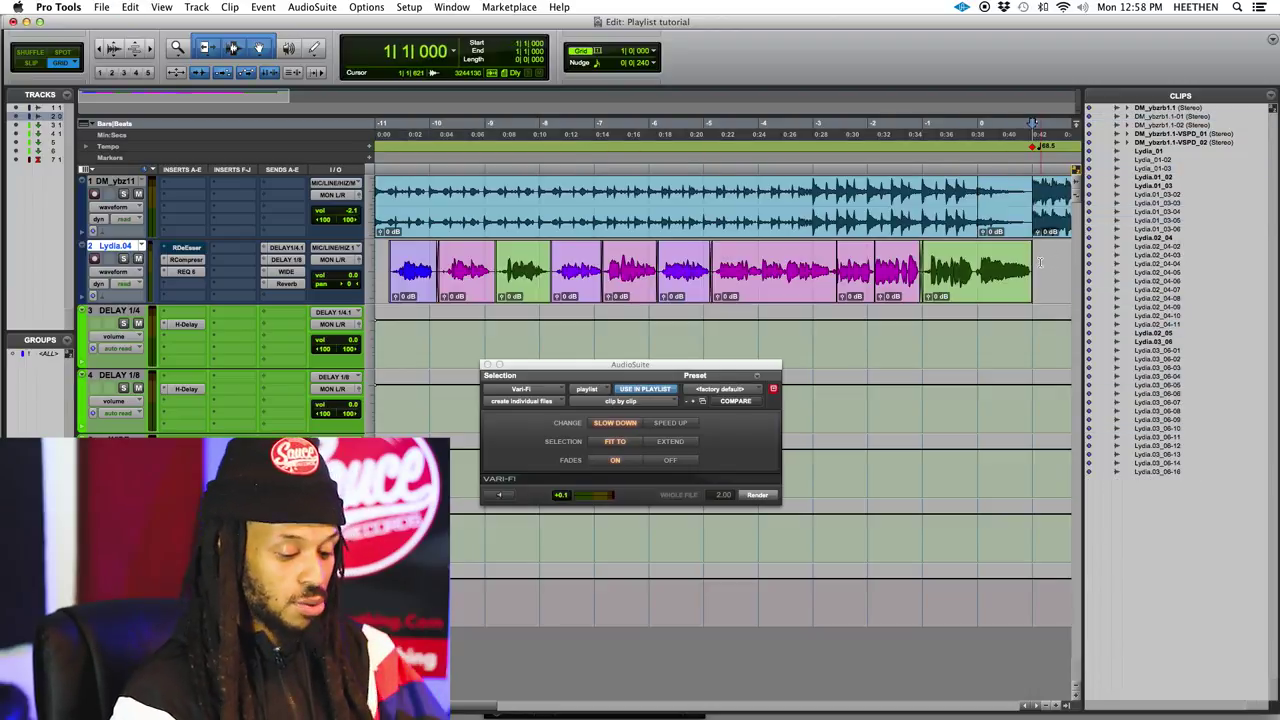
Select bar 2 to 3 on the beat track, then move and close the Vari-Fi window
key(r)
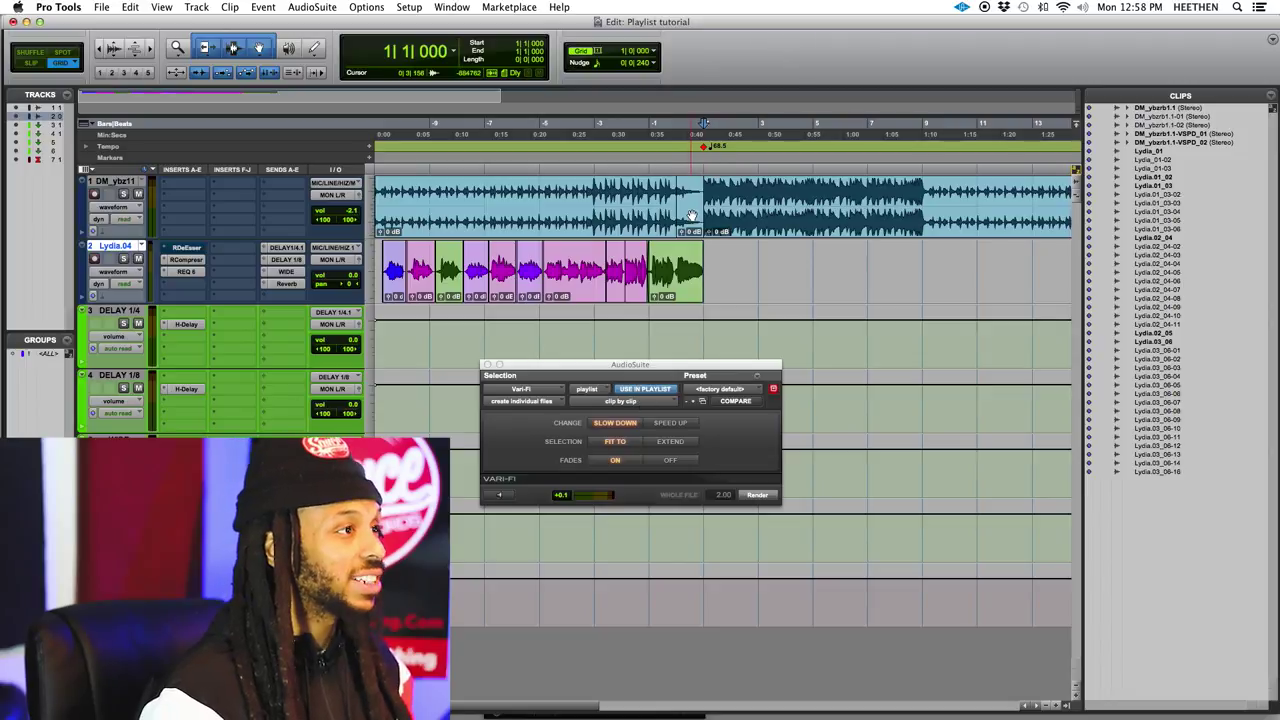
drag(733, 205, 760, 205)
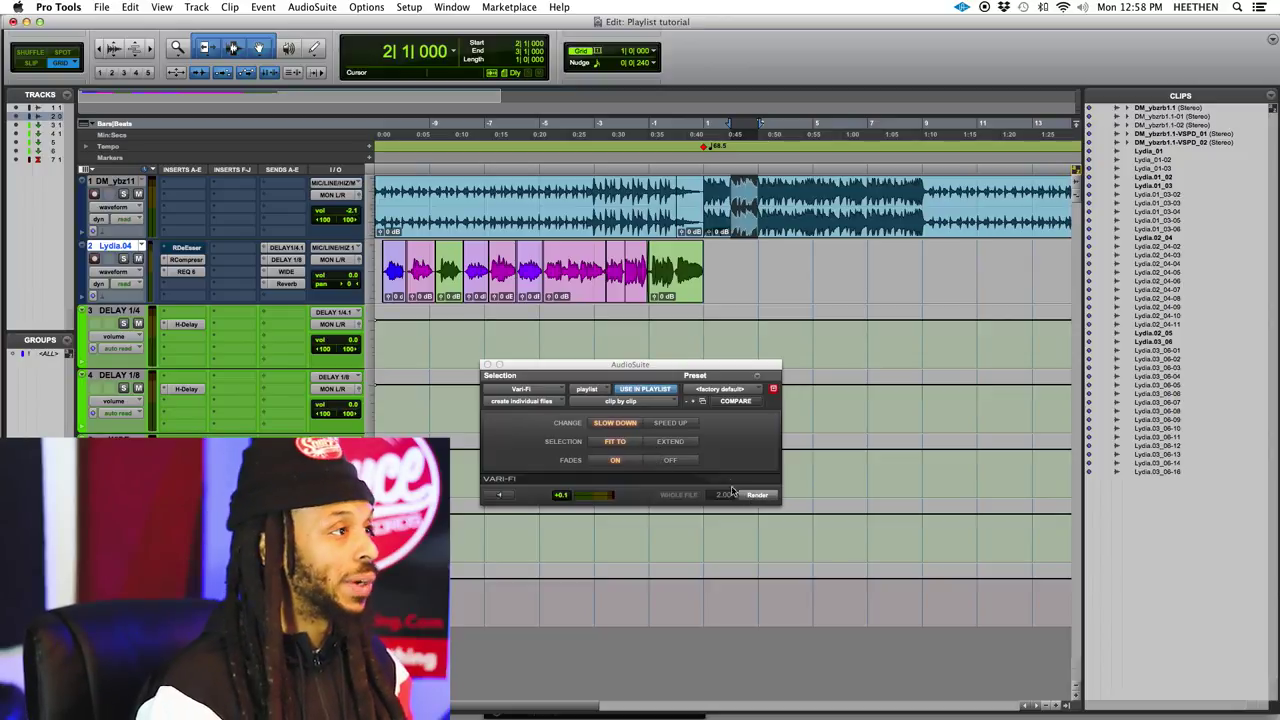
drag(552, 367, 554, 391)
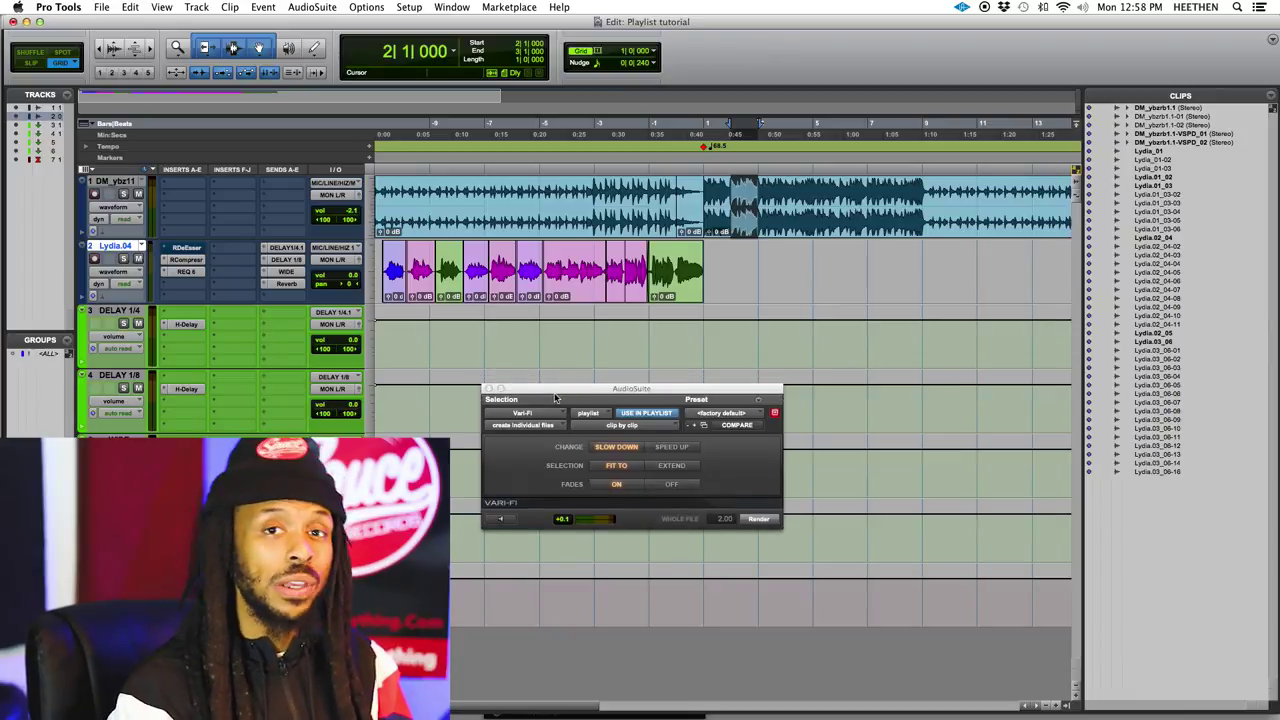
click(488, 388)
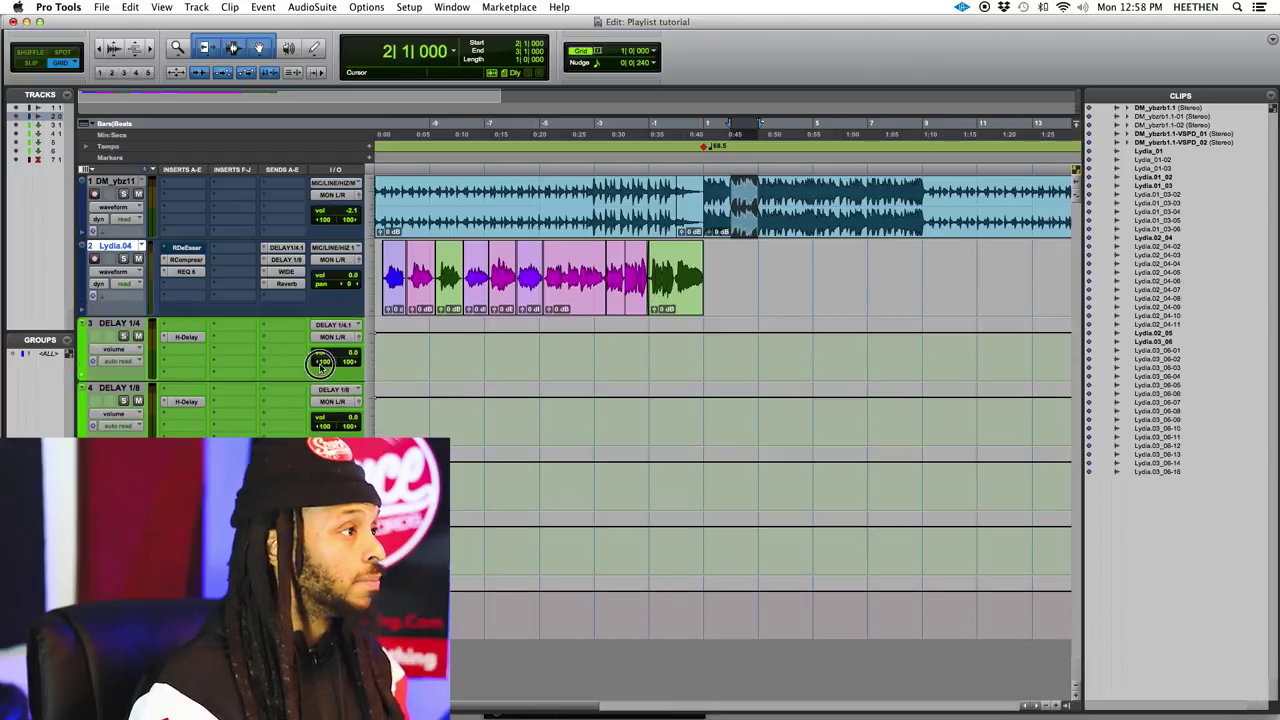
Make the Lydia.04 vocal track taller and zoom in on the start of the vocal
drag(329, 303, 340, 395)
click(395, 350)
key(Return)
key(super+bracketright)
key(super+bracketright)
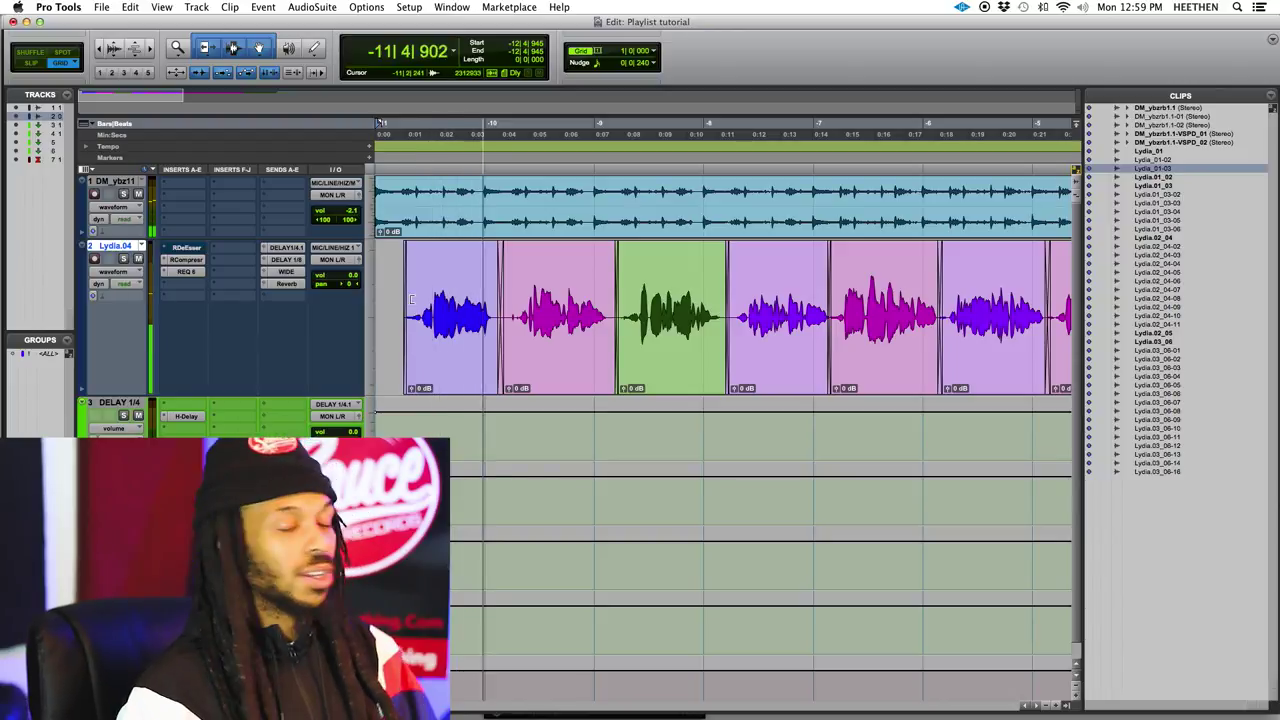
key(space)
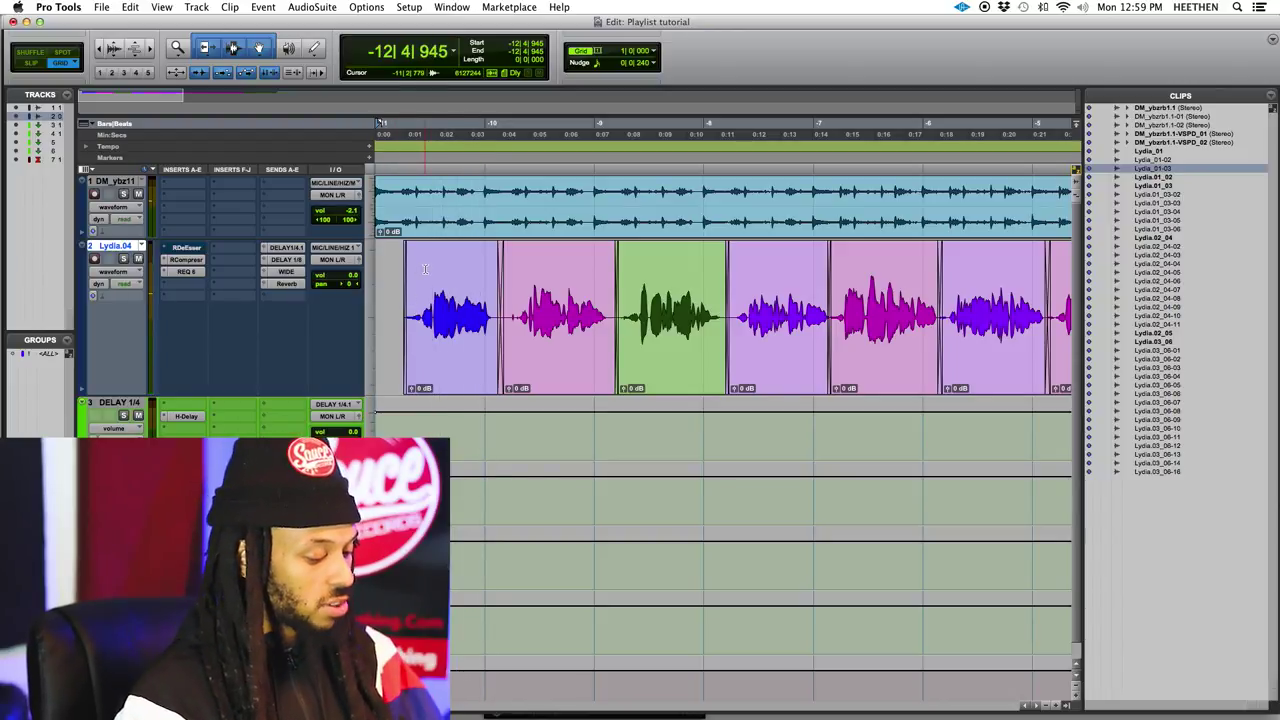
Duplicate Lydia.04 without alternate playlists, creating Lyd.dp1.04, and zoom in on the first word
key(alt+shift+d)
click(569, 256)
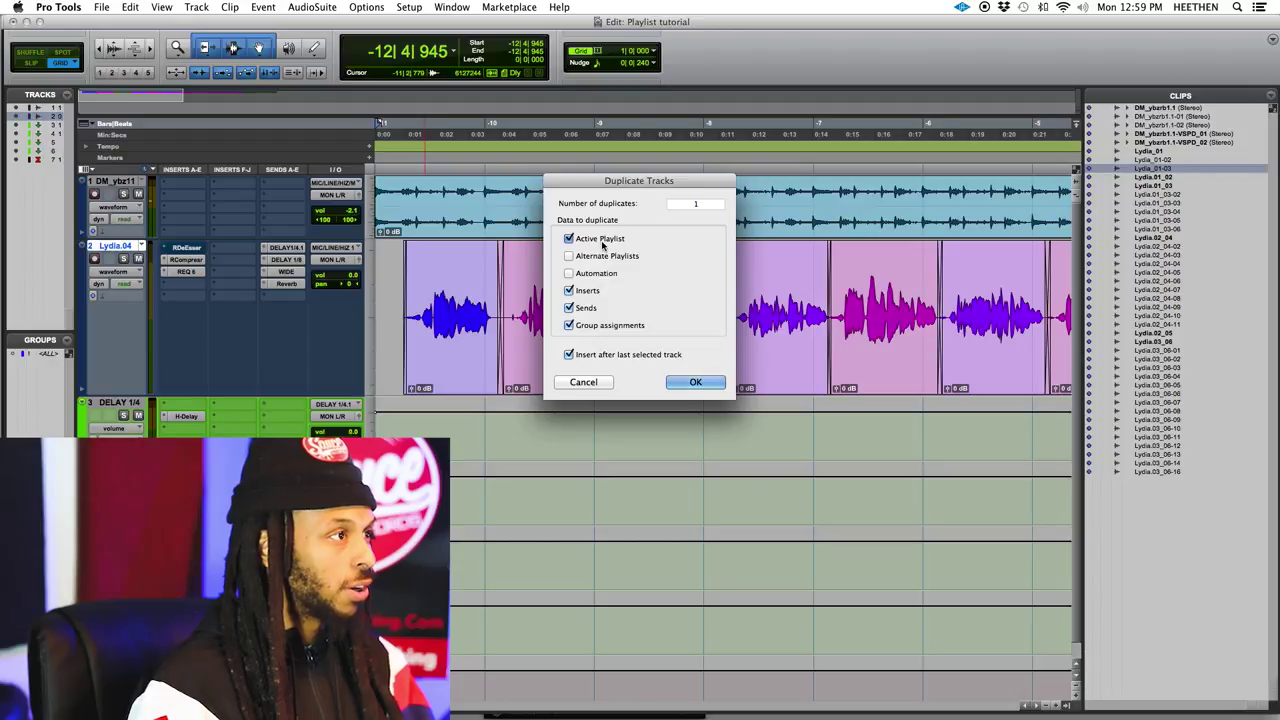
click(695, 382)
click(487, 122)
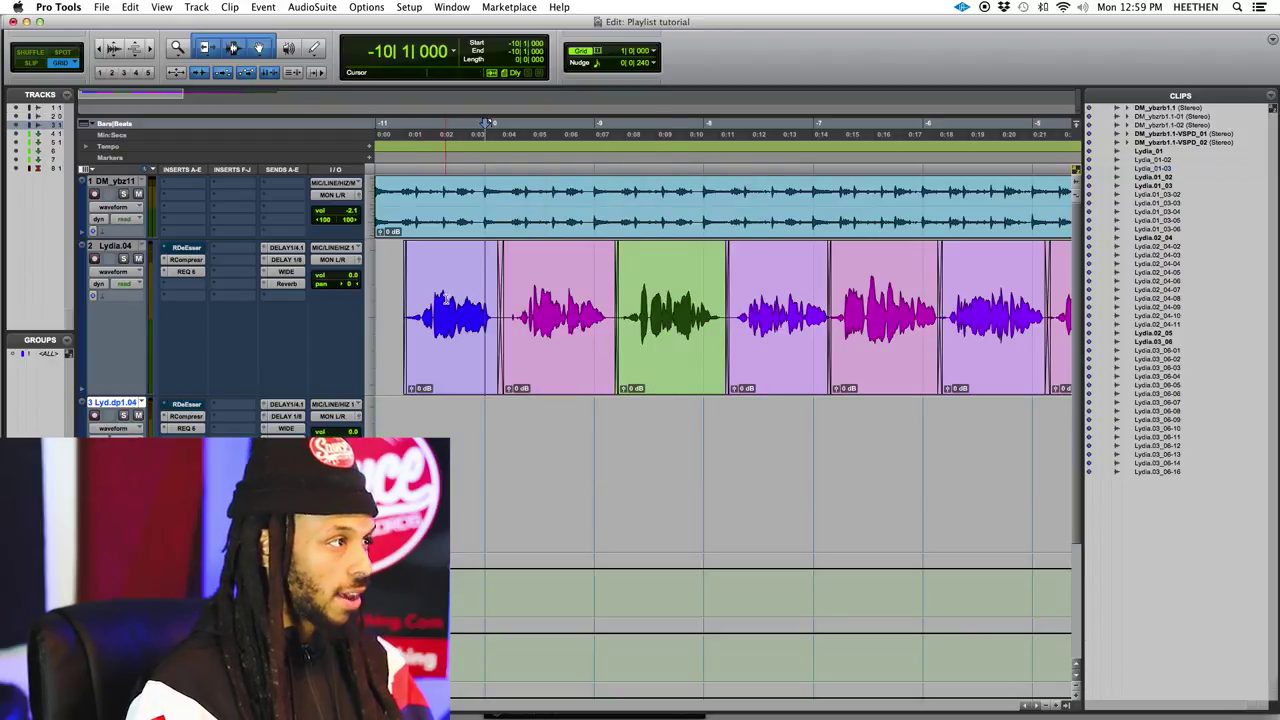
key(super+bracketright)
key(super+bracketright)
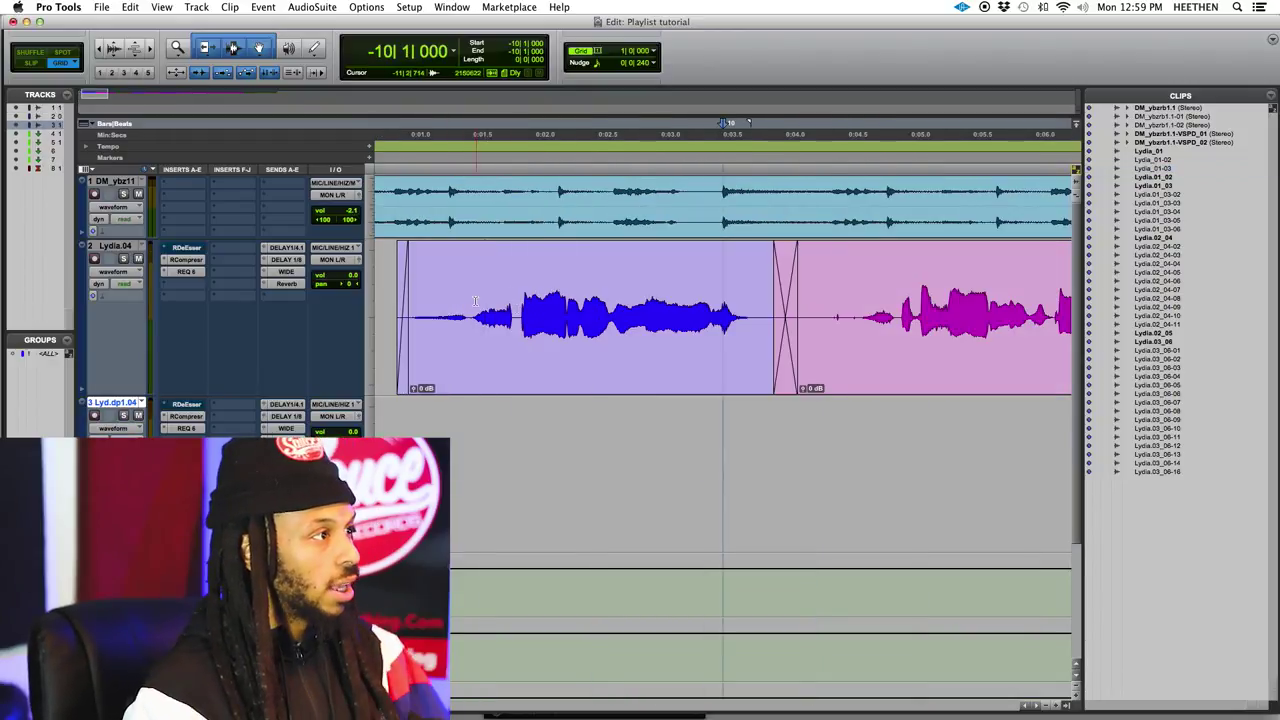
Audition the first word and trim the vocal clip's start to where it begins
click(471, 296)
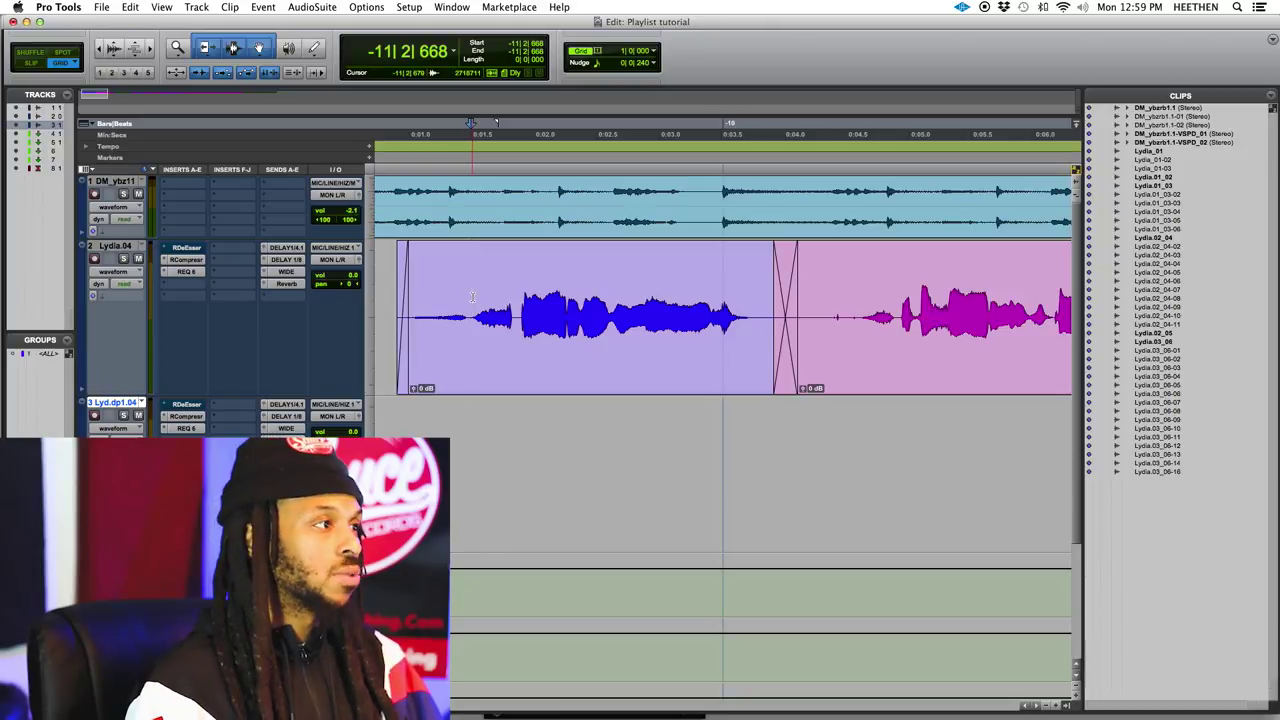
key(space)
key(space)
key(space)
key(space)
click(474, 291)
key(space)
key(space)
mouse_move(474, 291)
mouse_down()
mouse_move(513, 283)
mouse_move(472, 278)
mouse_up()
key(space)
key(space)
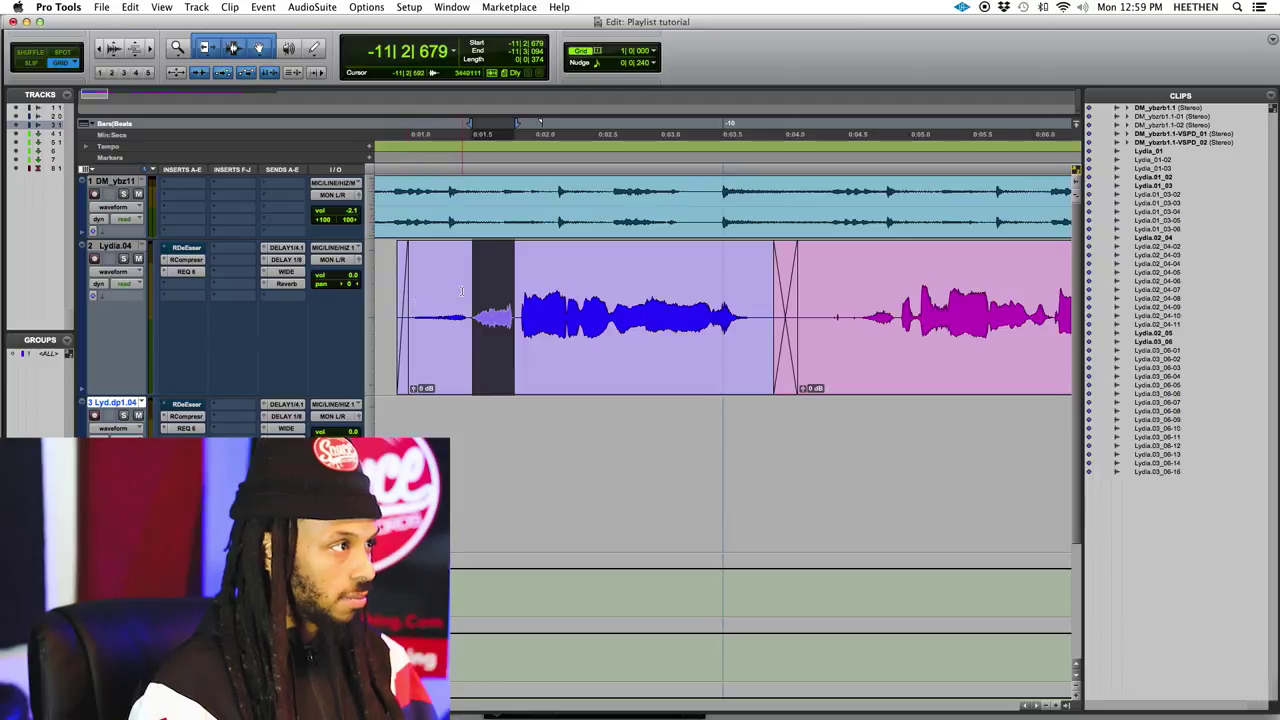
click(470, 285)
key(a)
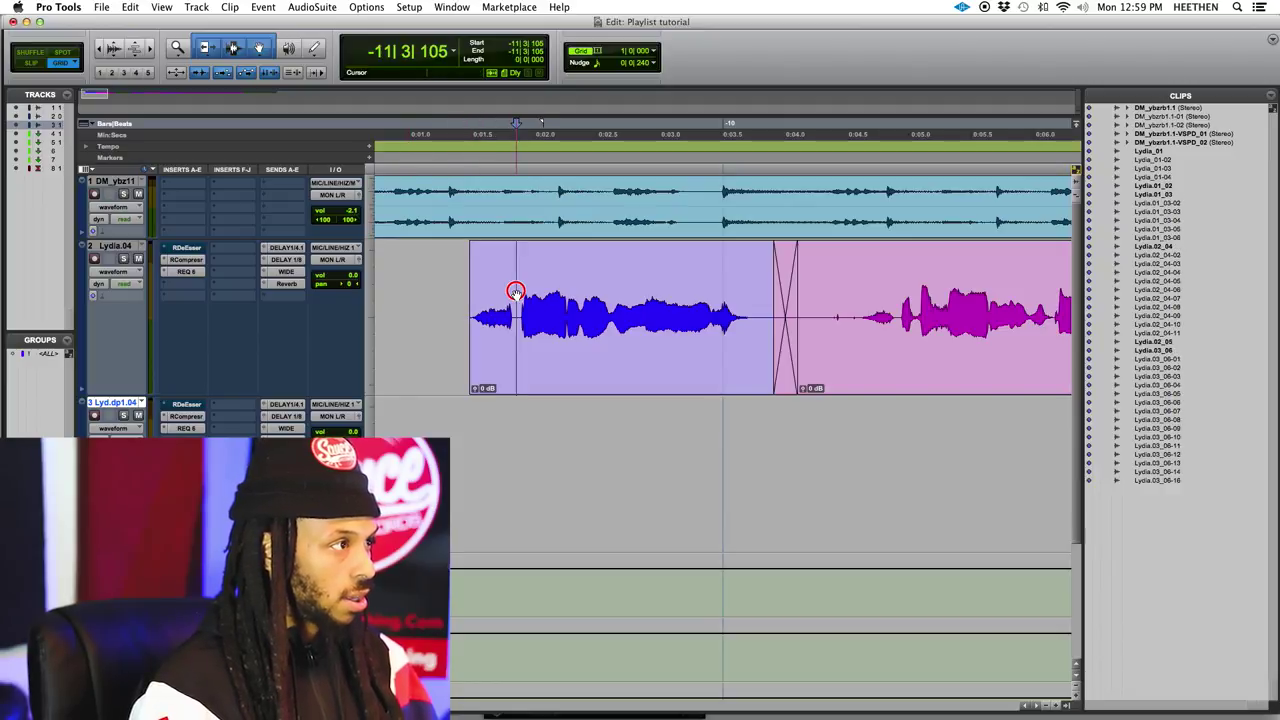
Copy the opening of the first word and paste it onto track 3, Lyd.dp1.04
drag(517, 289, 469, 289)
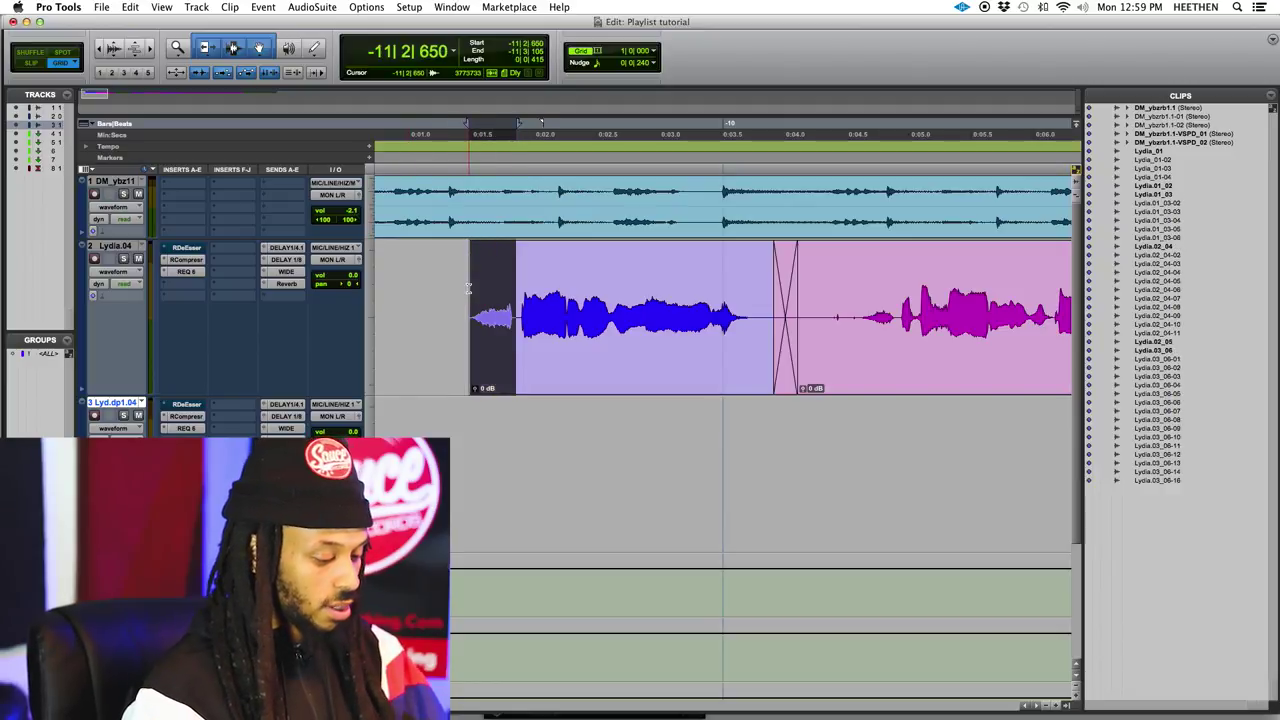
key(super+e)
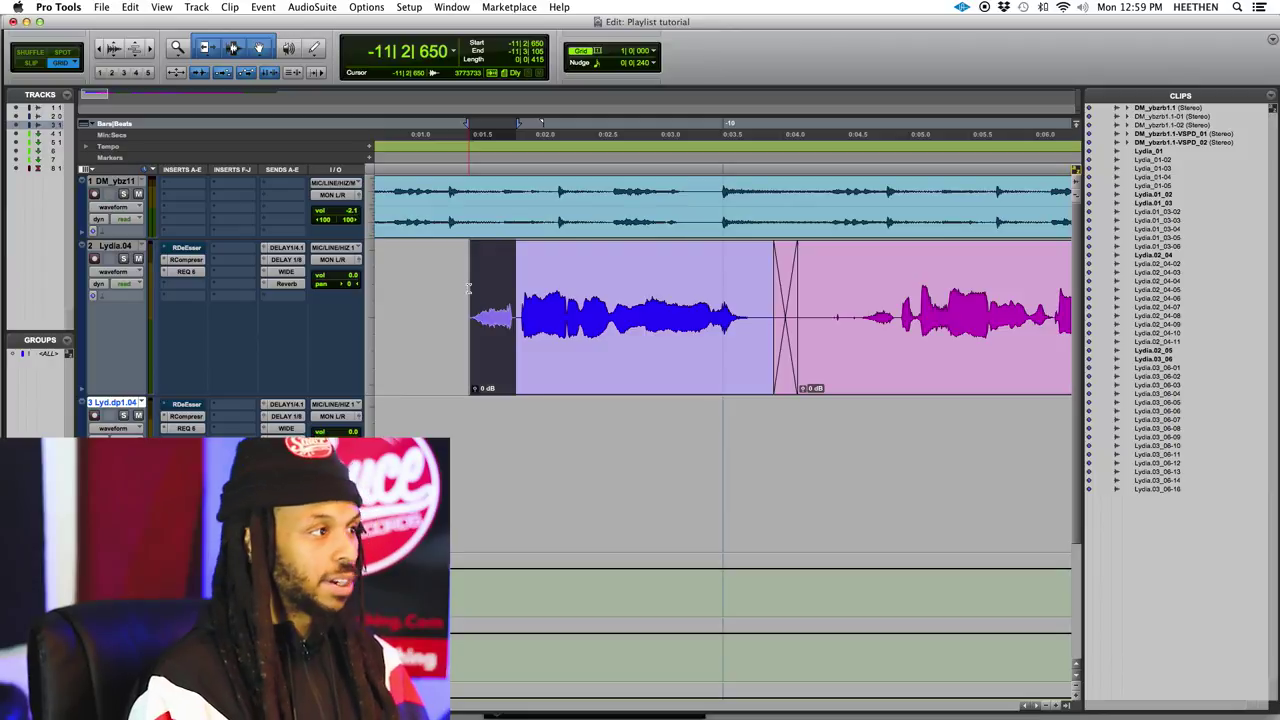
key(semicolon)
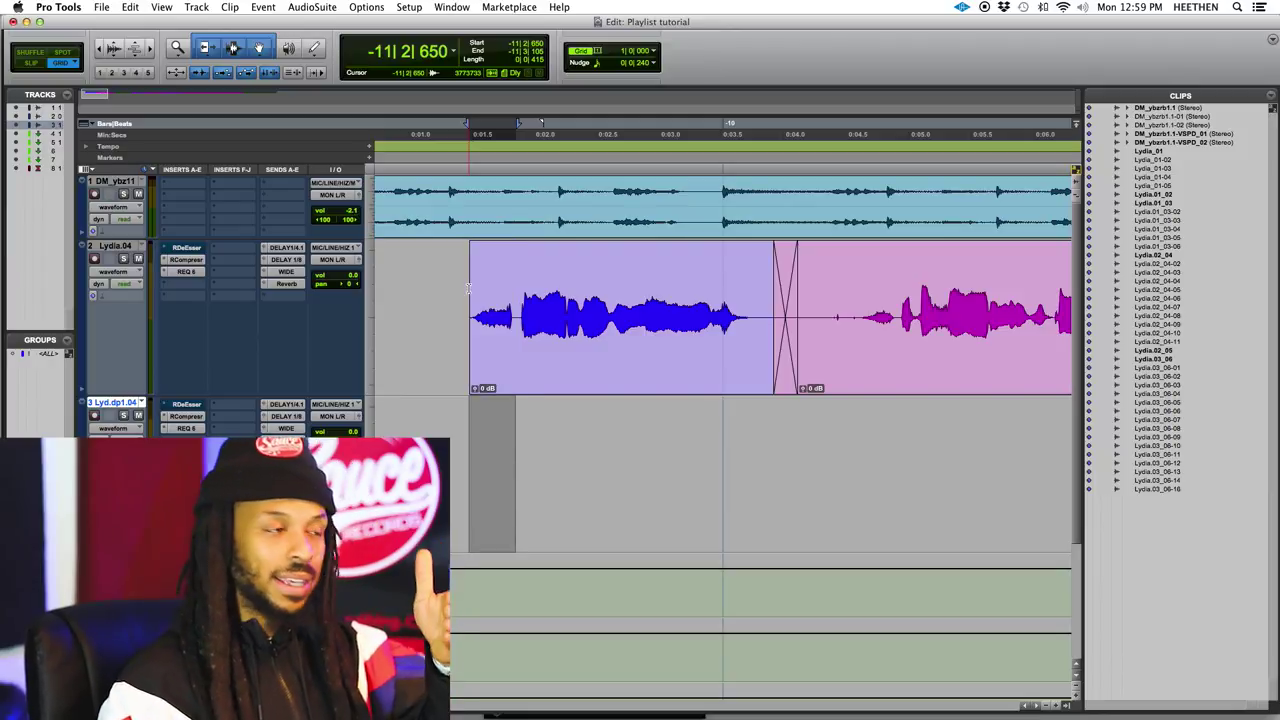
key(super+v)
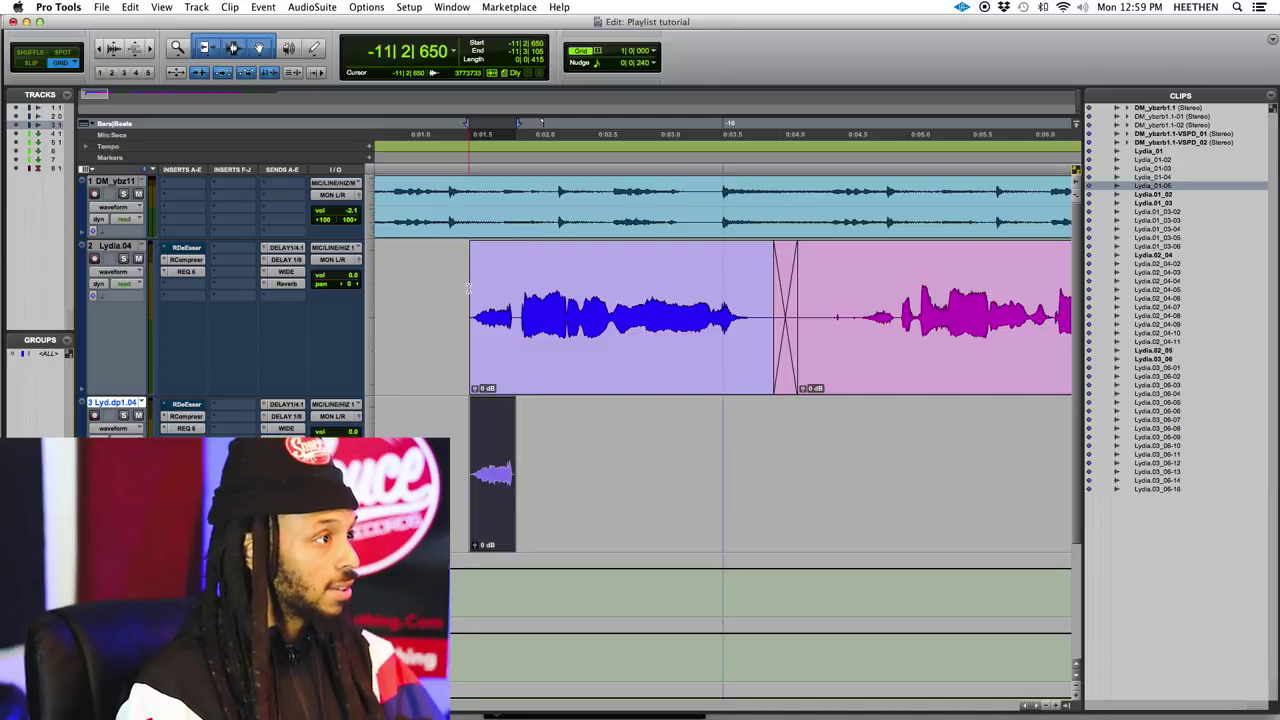
Open the D-Verb AudioSuite reverb and move its window above track 3
key(r)
key(r)
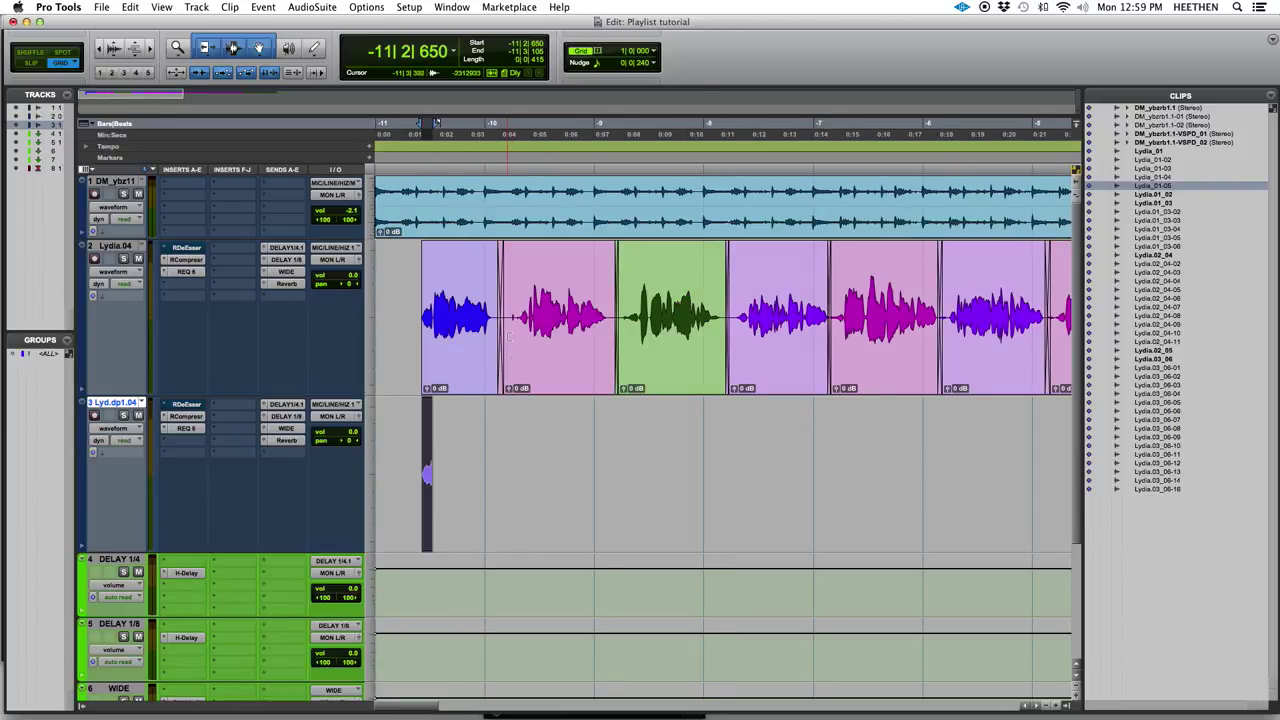
click(300, 6)
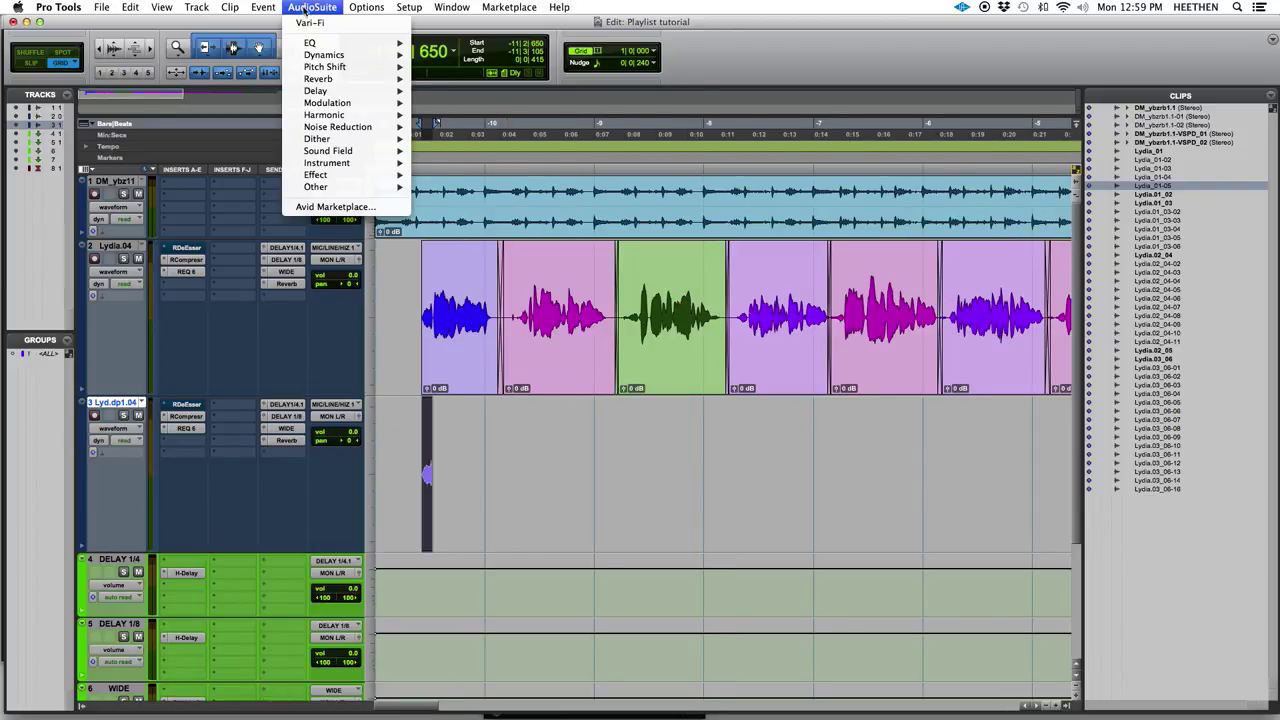
mouse_move(316, 79)
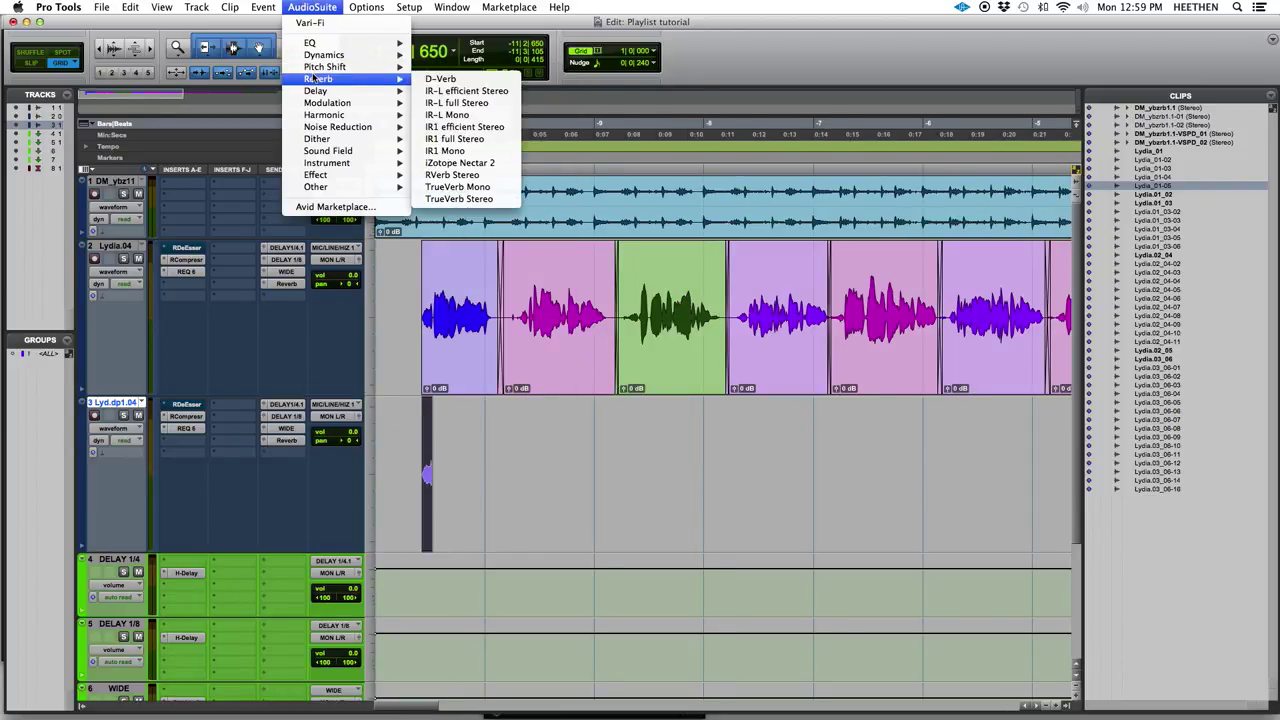
click(432, 79)
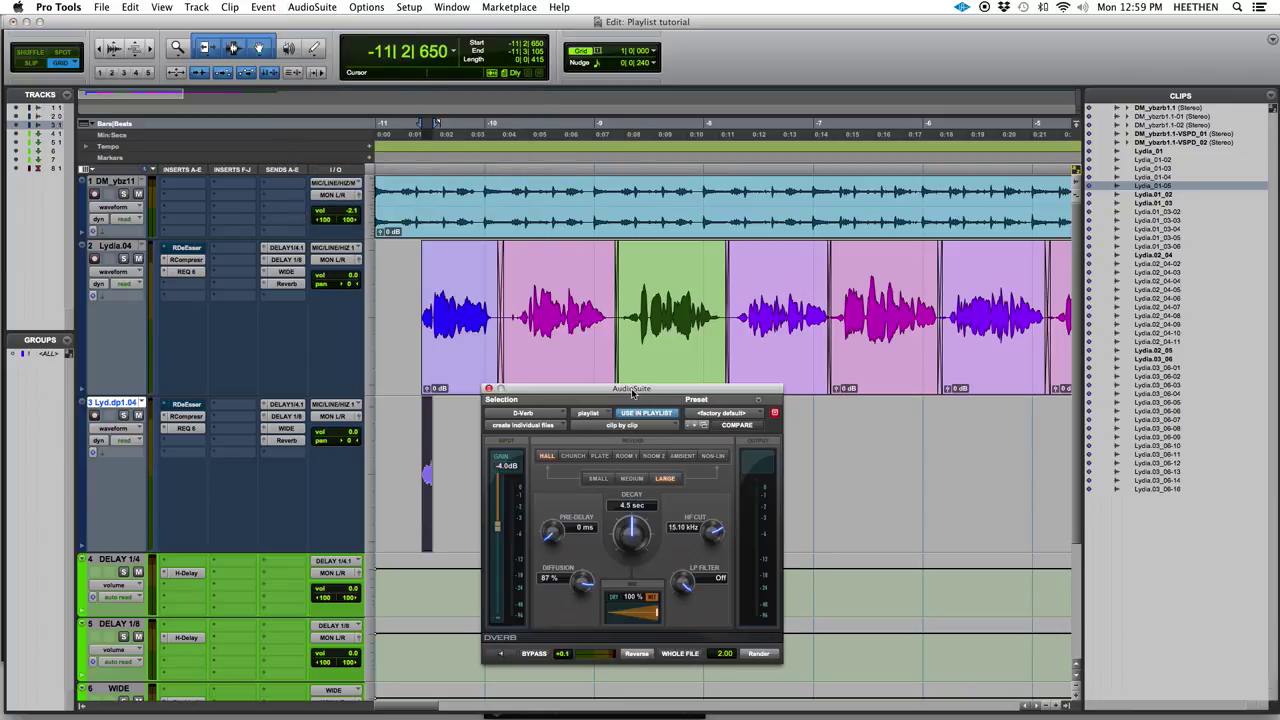
drag(626, 389, 609, 91)
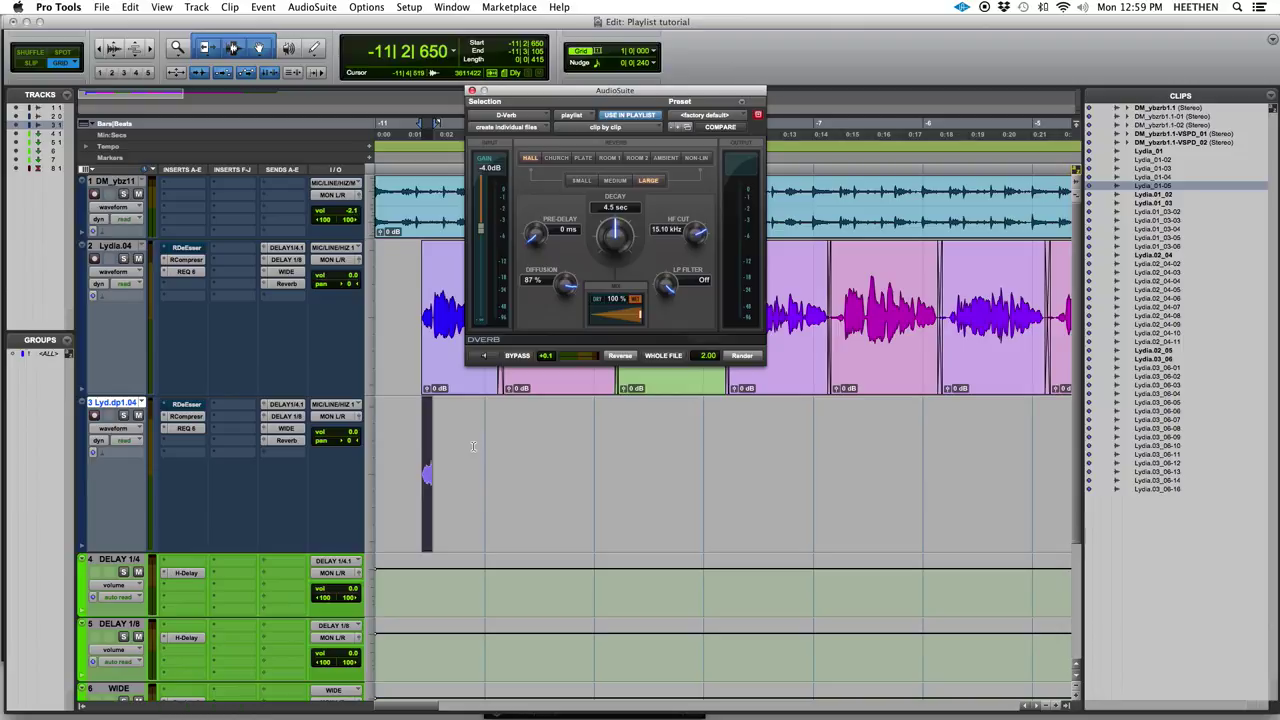
Select the copied word plus tail room and render a 4.5 sec Large Hall reverb
drag(474, 446, 558, 447)
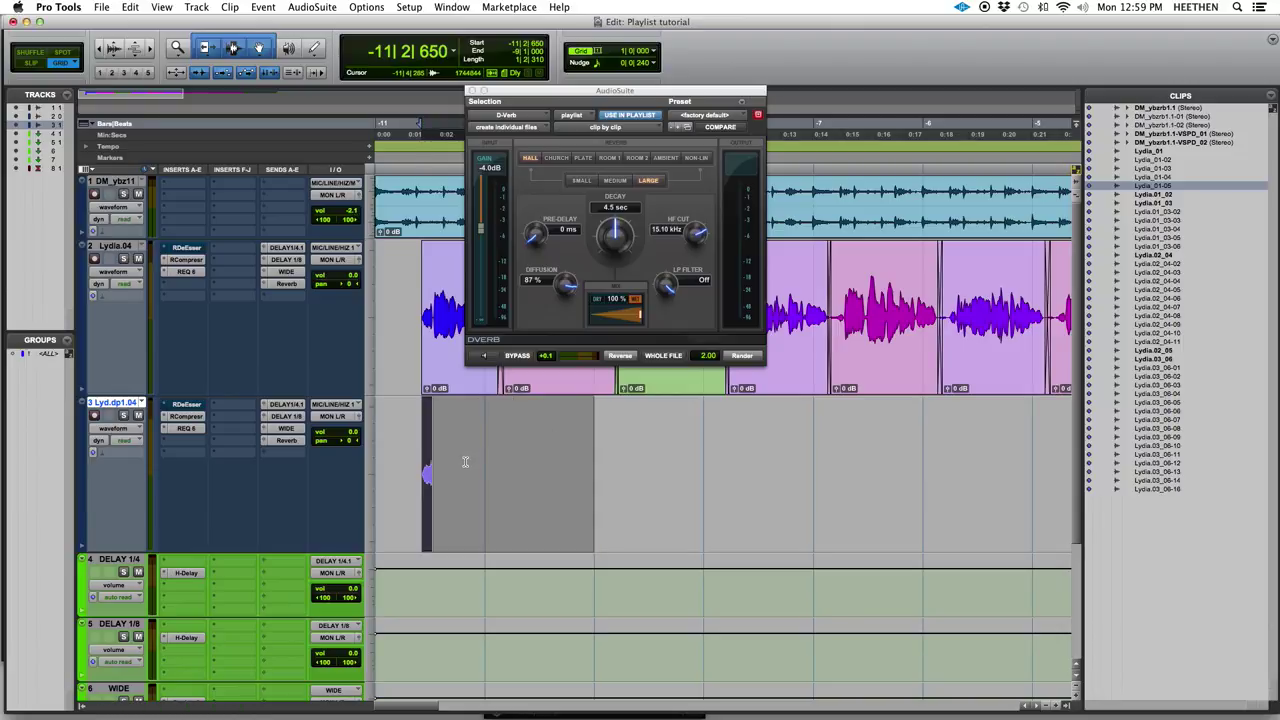
key(super+bracketright)
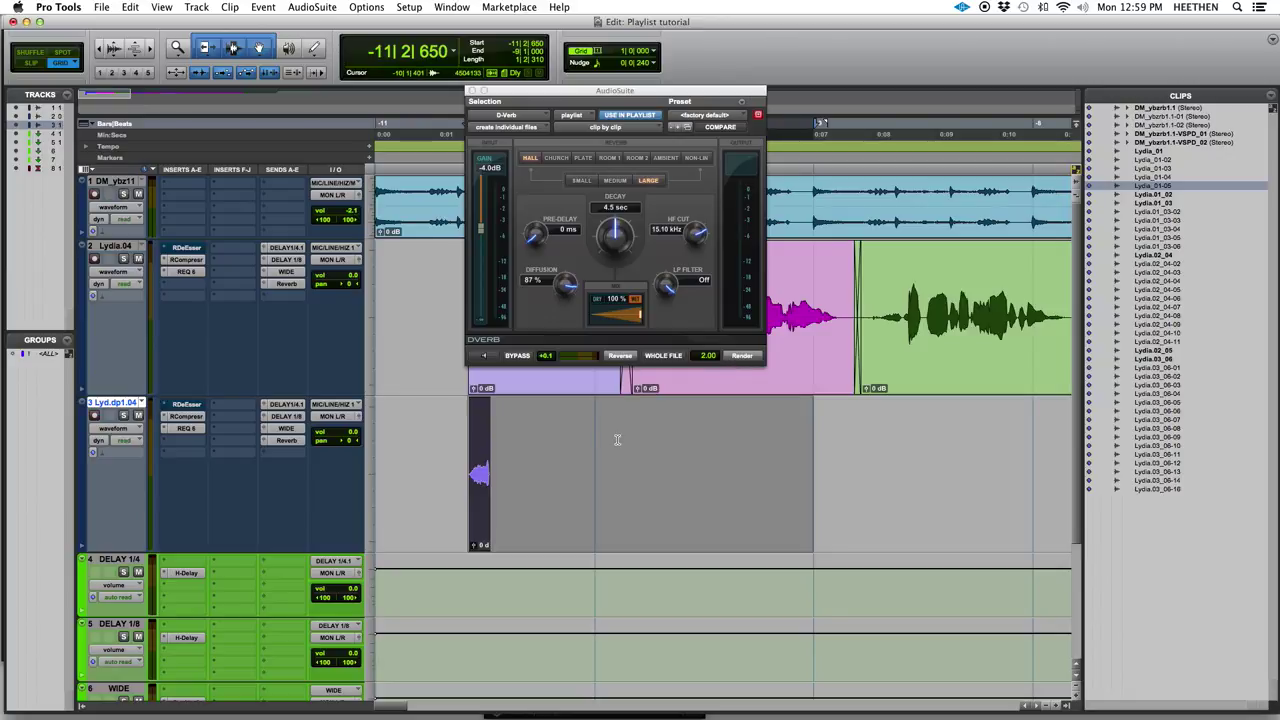
click(742, 356)
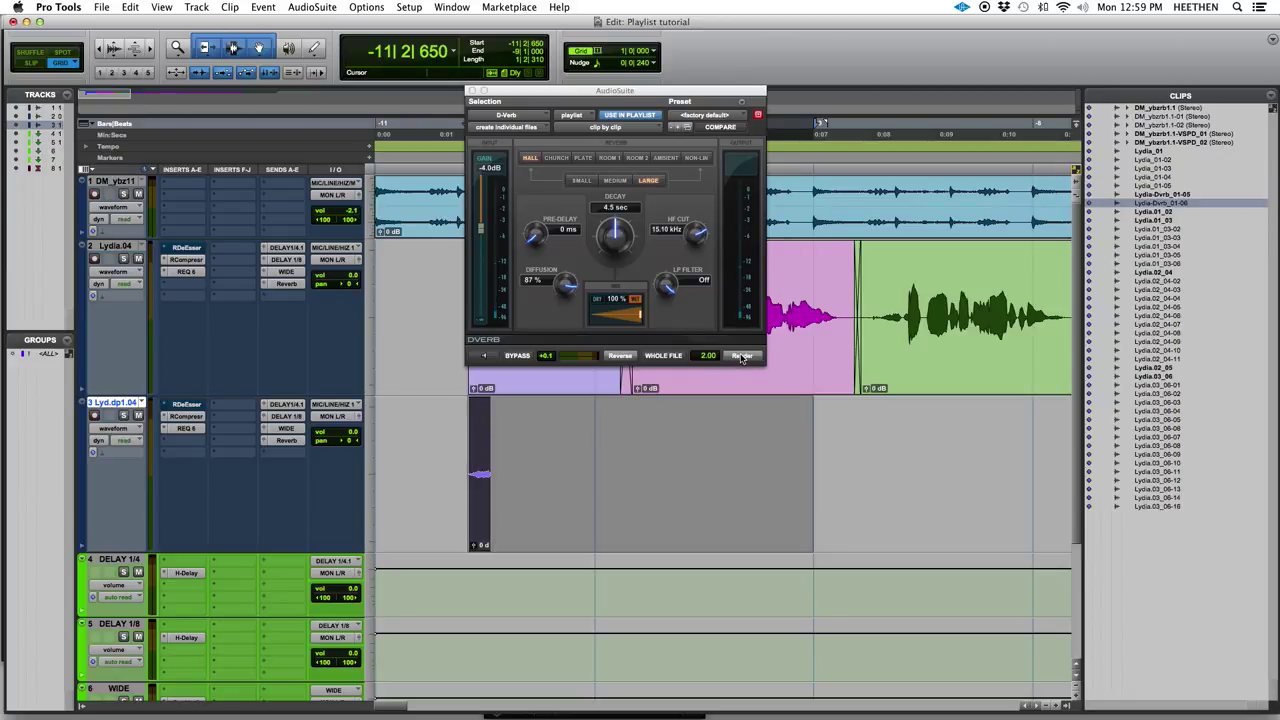
Undo the render and re-render D-Verb over the entire selection as one continuous file
key(super+z)
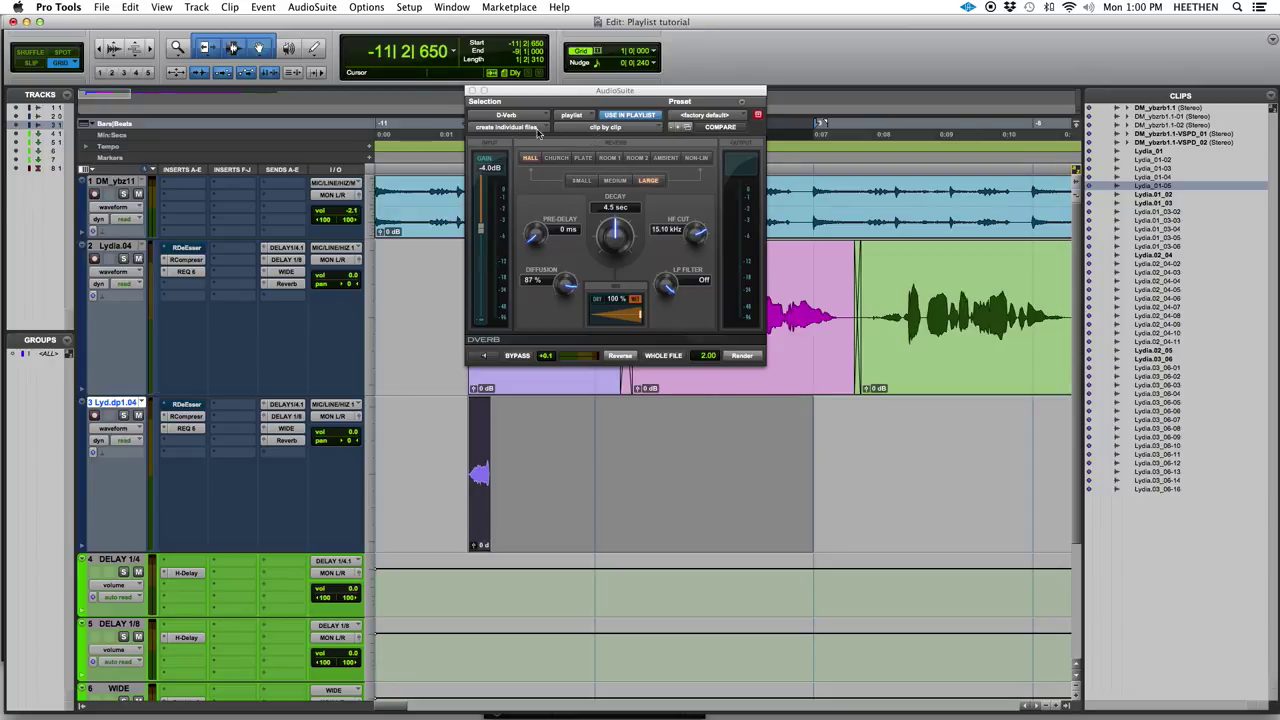
click(560, 127)
click(558, 146)
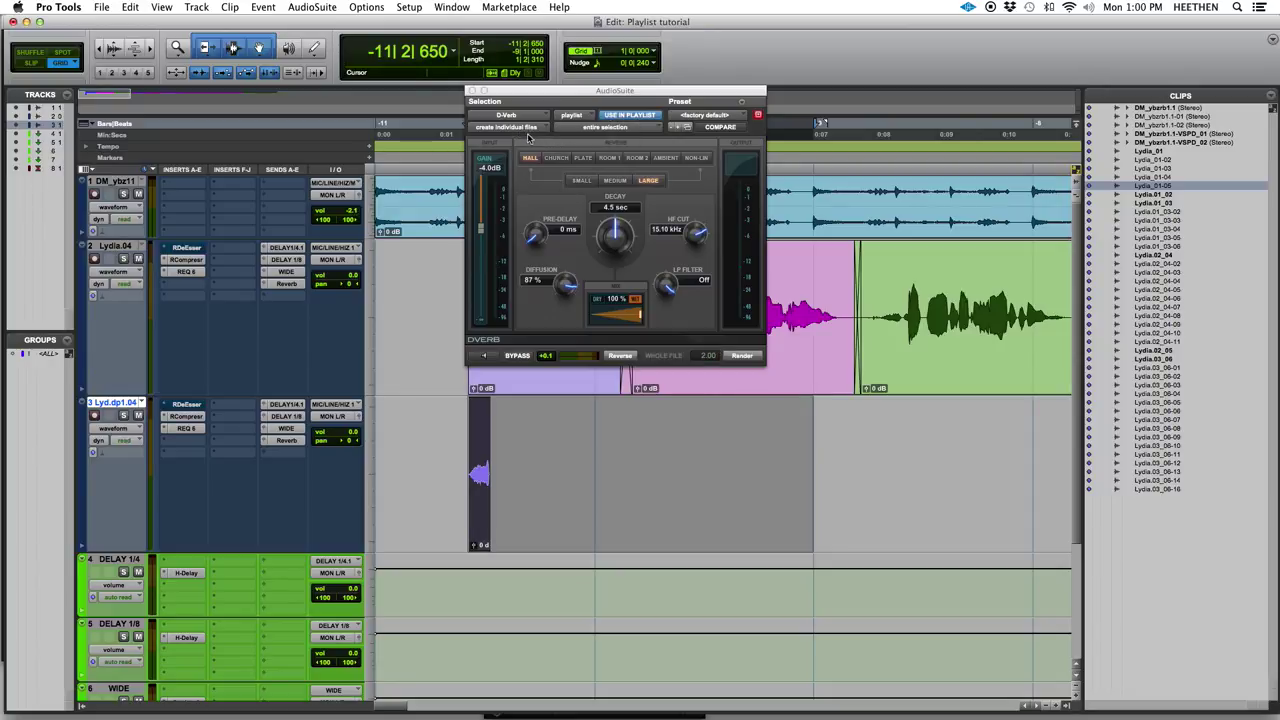
click(527, 129)
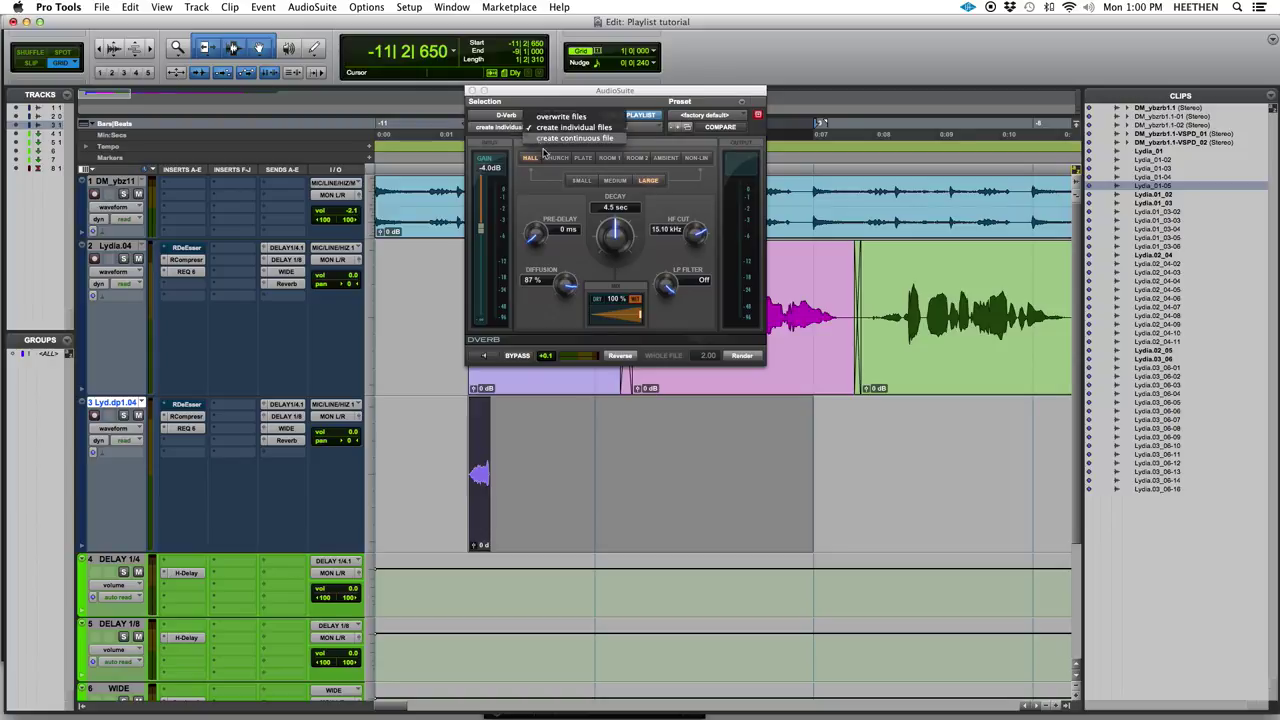
click(573, 138)
click(740, 356)
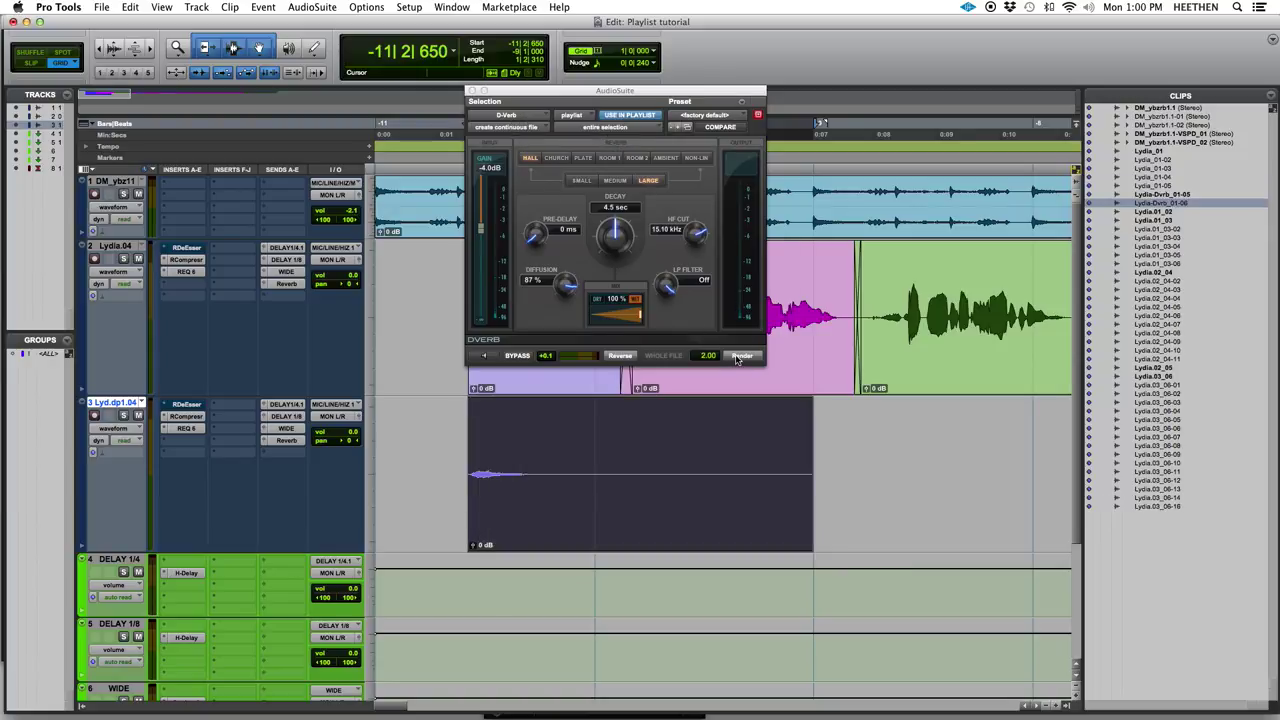
Audition the word and its reverb tail with track 3 soloed
key(space)
click(123, 416)
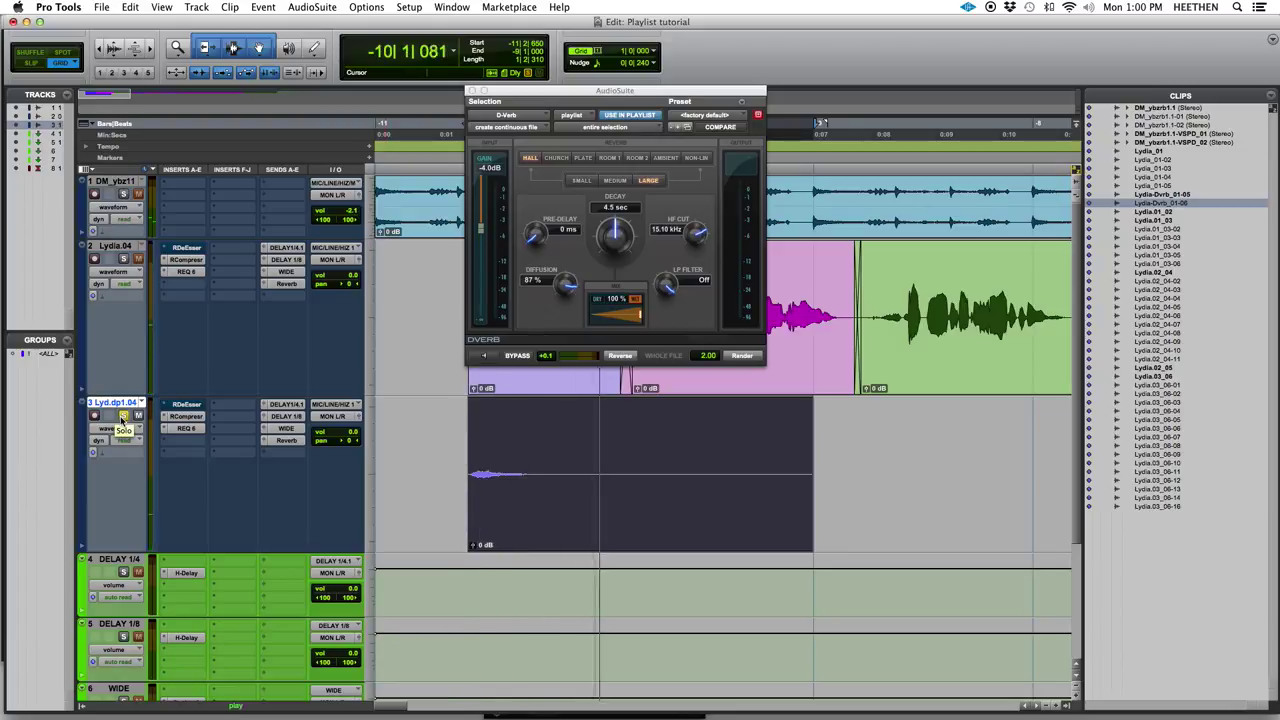
click(123, 416)
key(space)
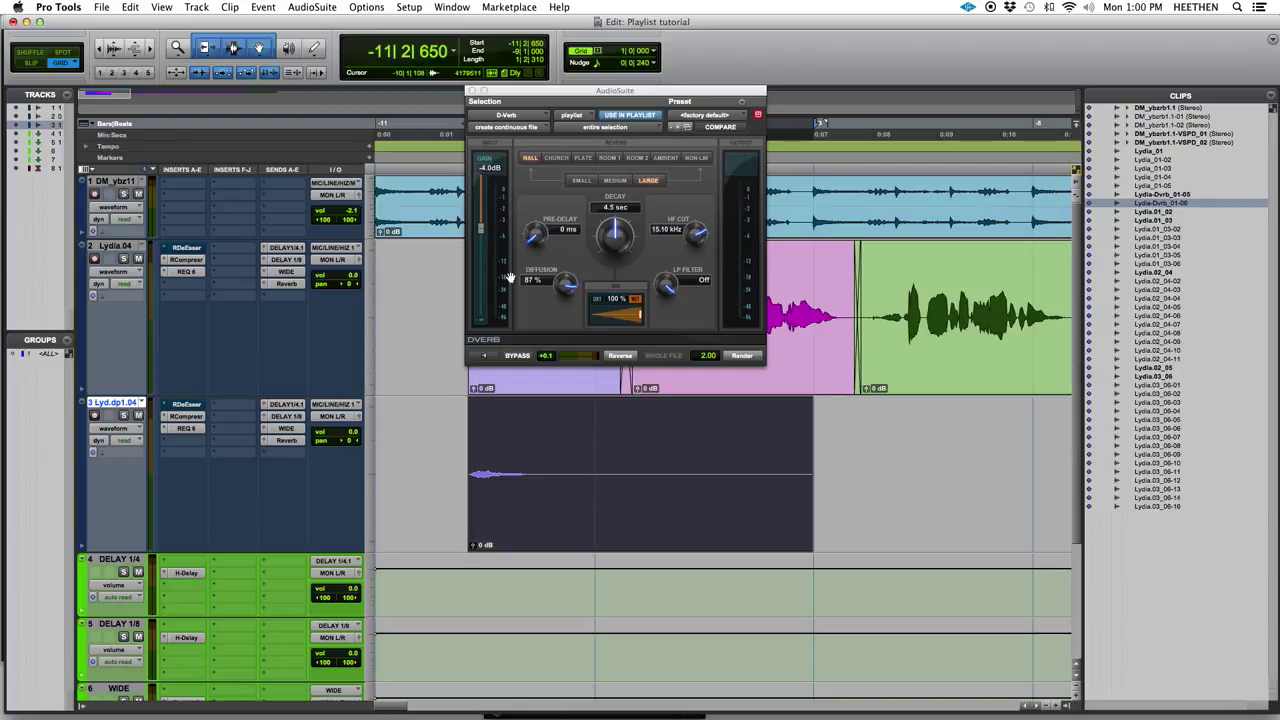
scroll(483, 230, down, 1)
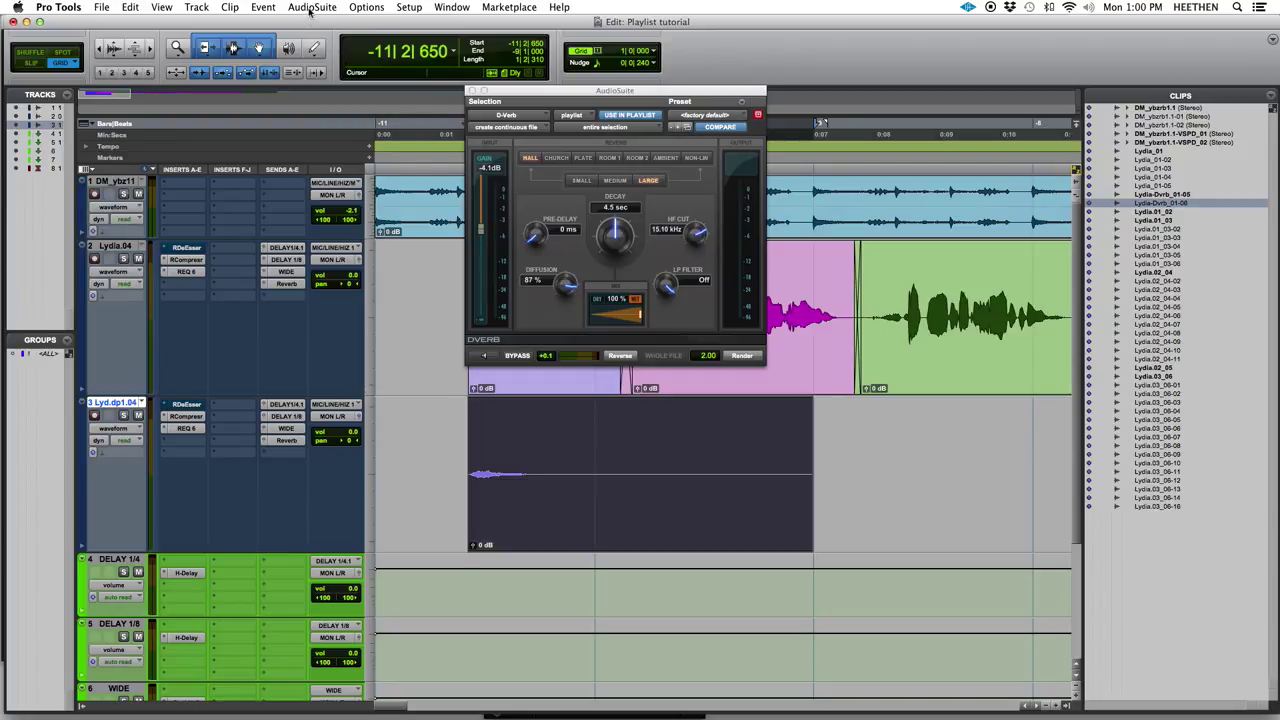
click(310, 8)
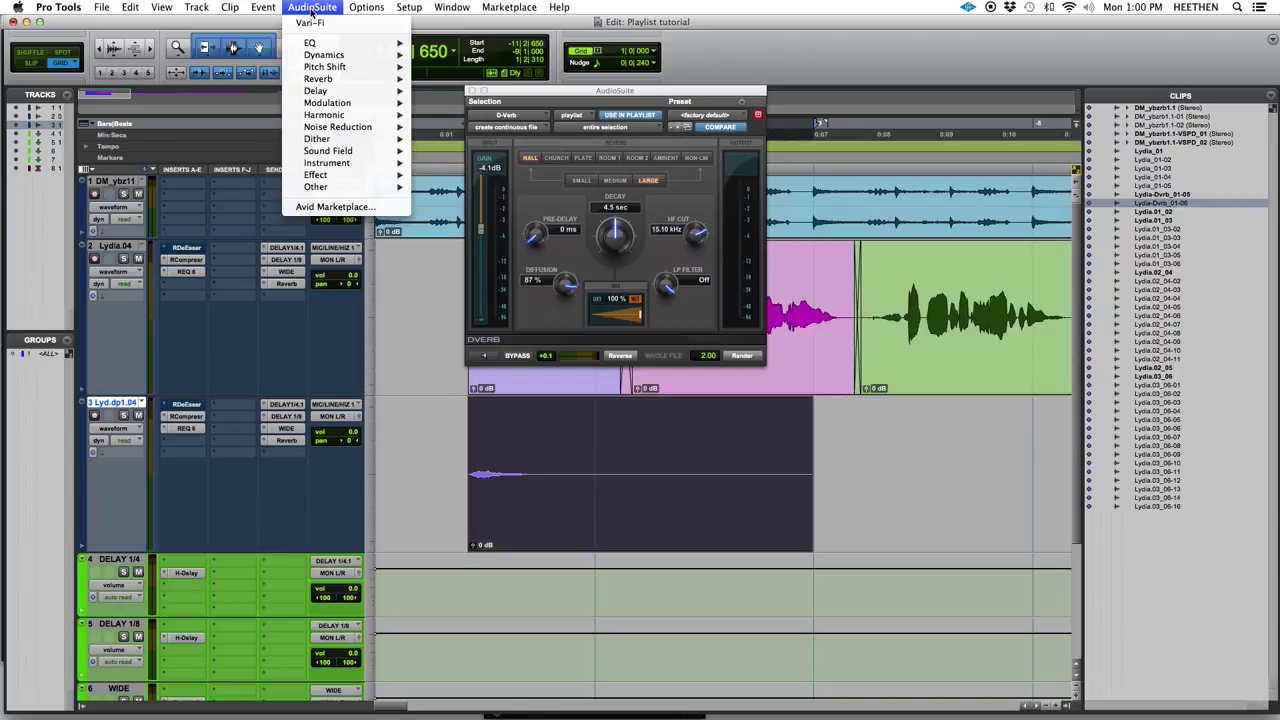
Reverse the Lyd.dp1.04 reverb clip with the AudioSuite Reverse processor
mouse_move(352, 188)
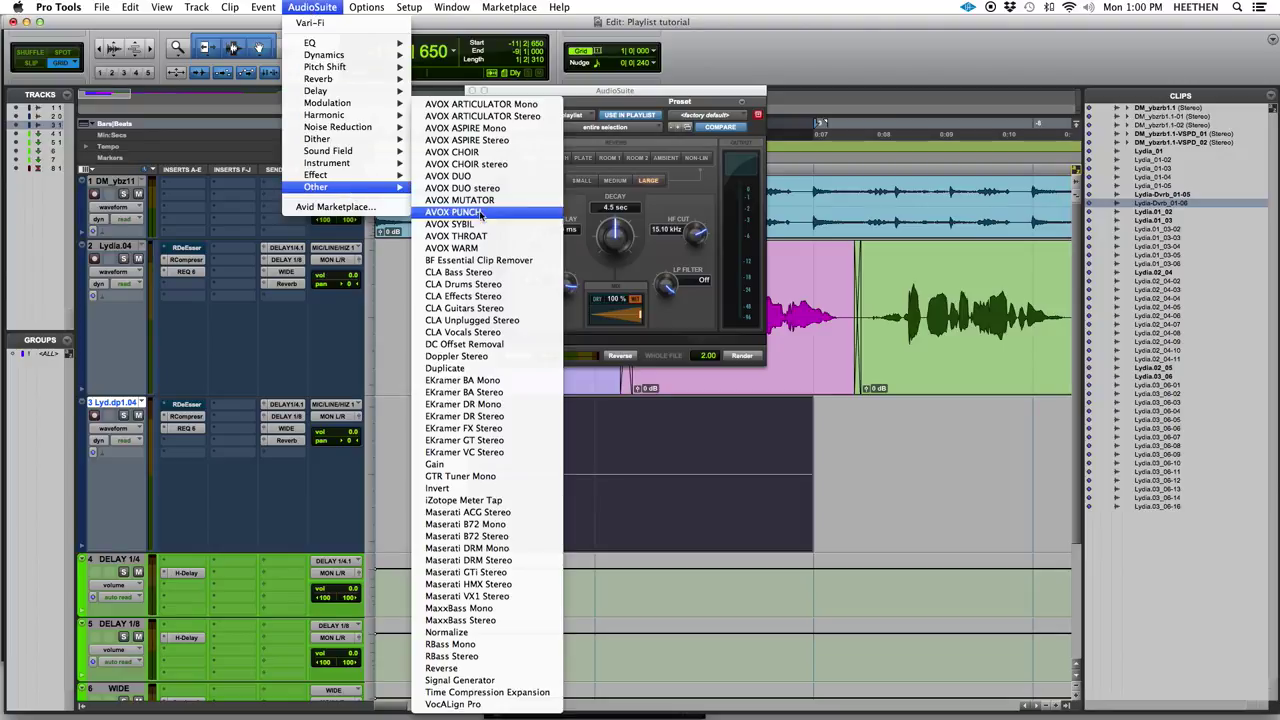
click(463, 668)
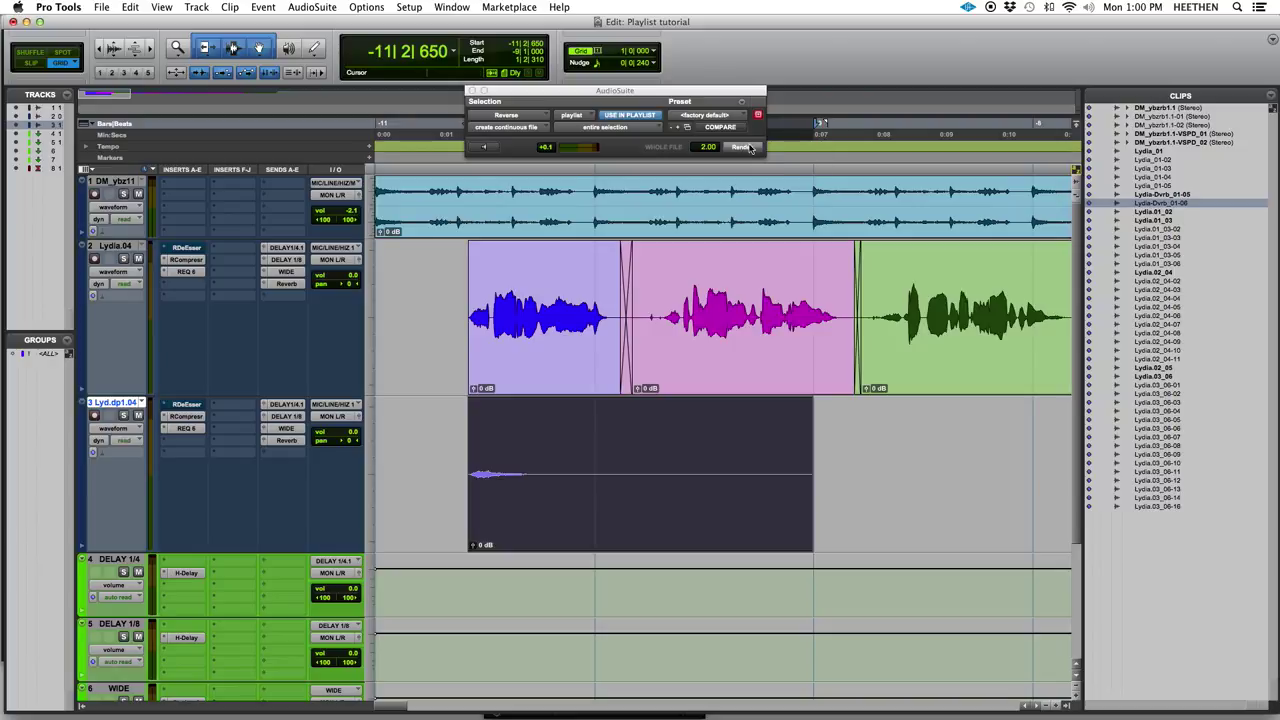
click(738, 148)
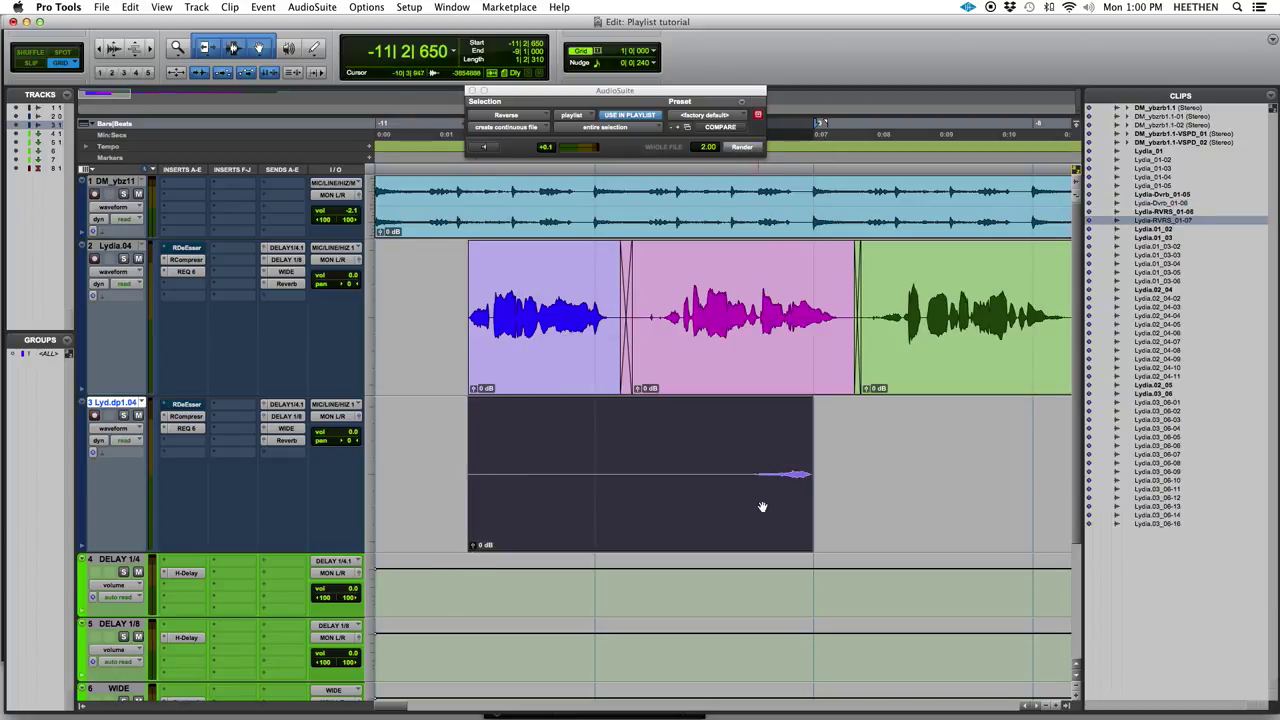
Boost the reversed clip's gain and trim its start to the edit point
drag(478, 548, 480, 537)
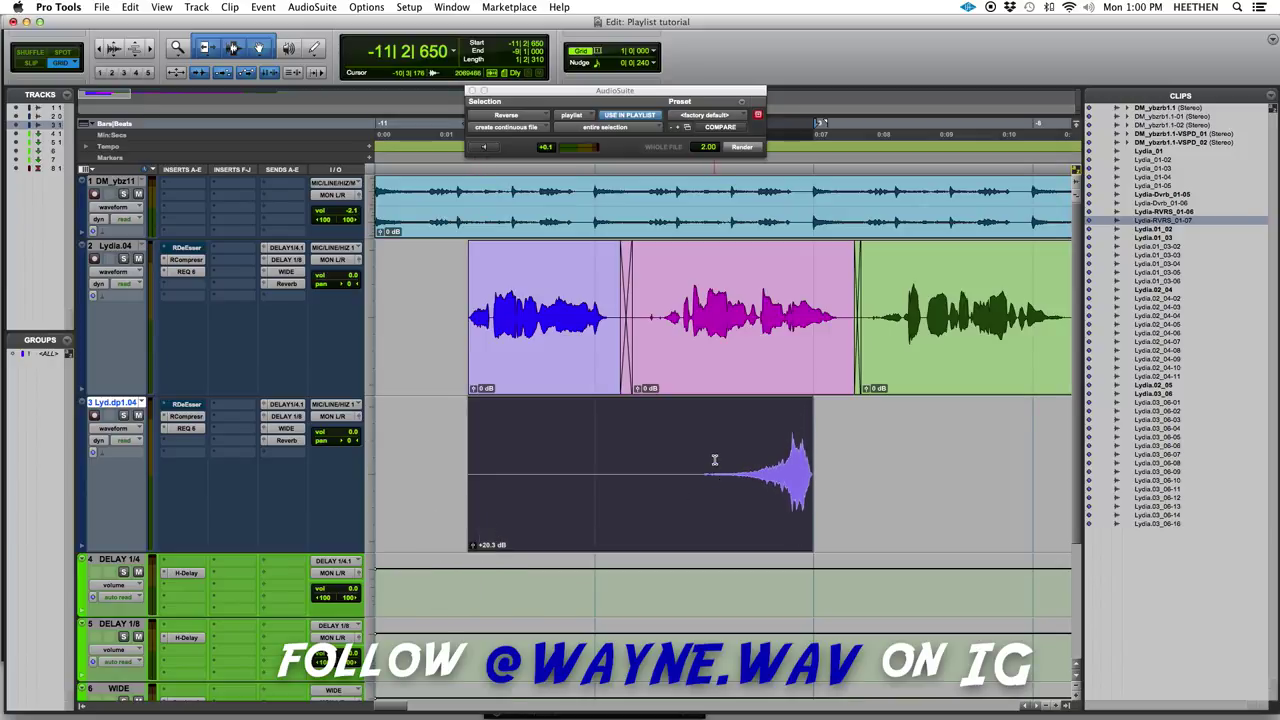
click(610, 442)
key(a)
key(a)
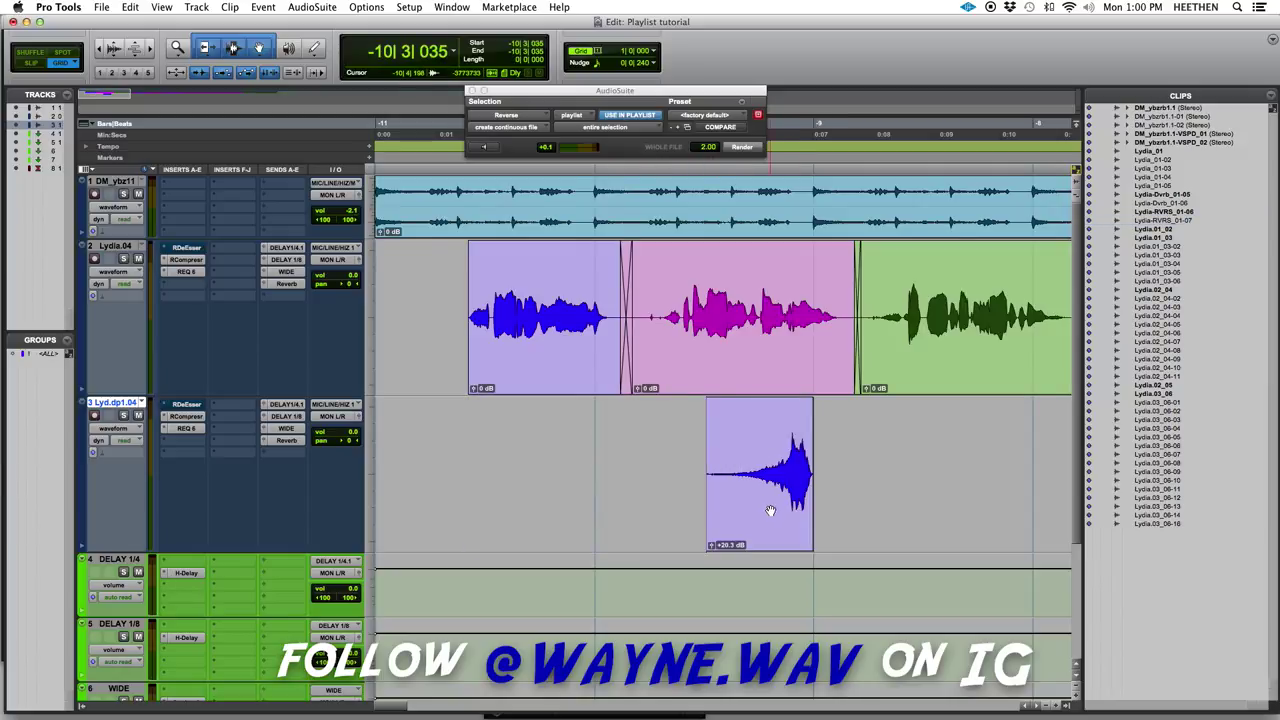
Slide the reversed swell earlier toward the vocal, then nudge it slightly later
drag(766, 509, 446, 496)
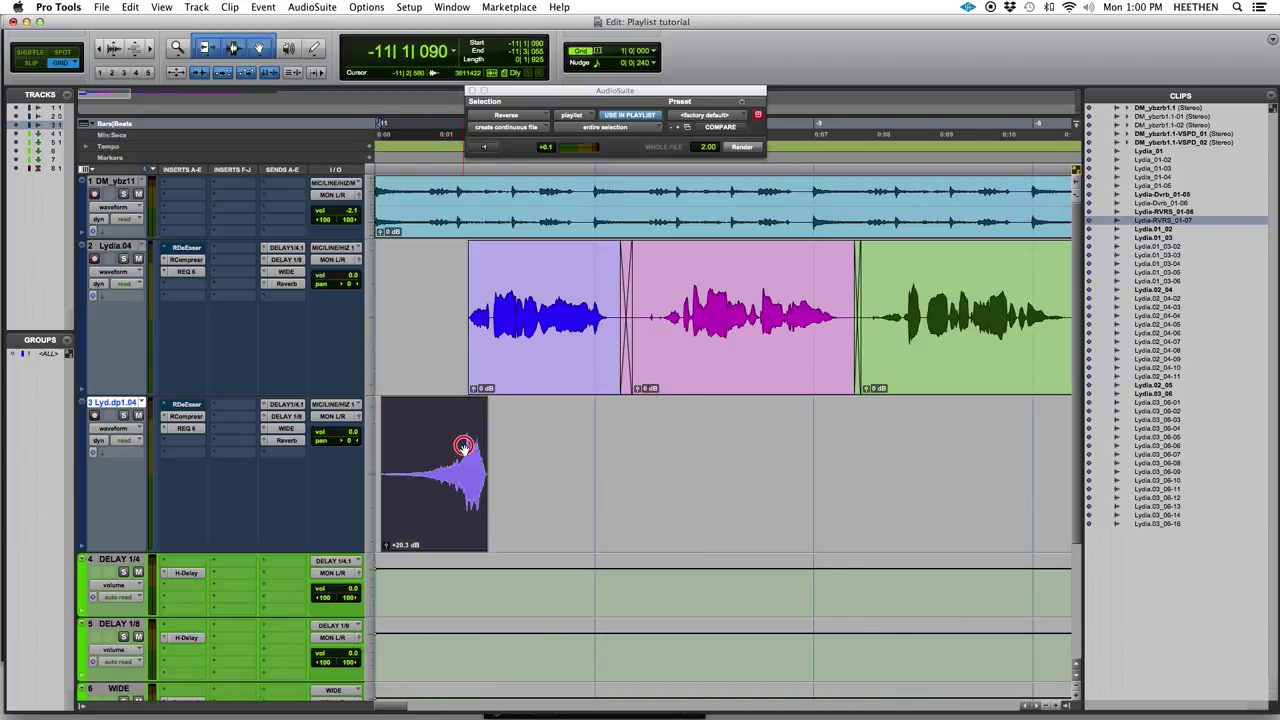
click(463, 450)
key(super+bracketright)
key(super+bracketright)
key(super+bracketright)
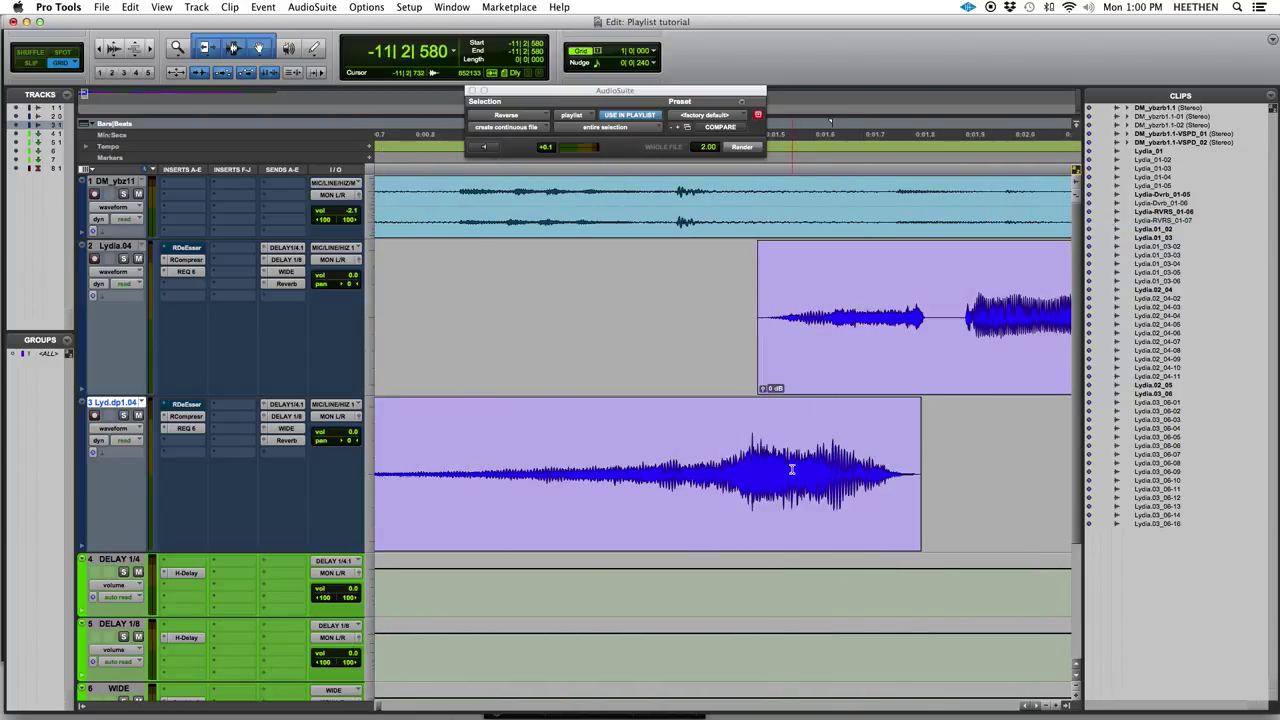
drag(760, 513, 786, 502)
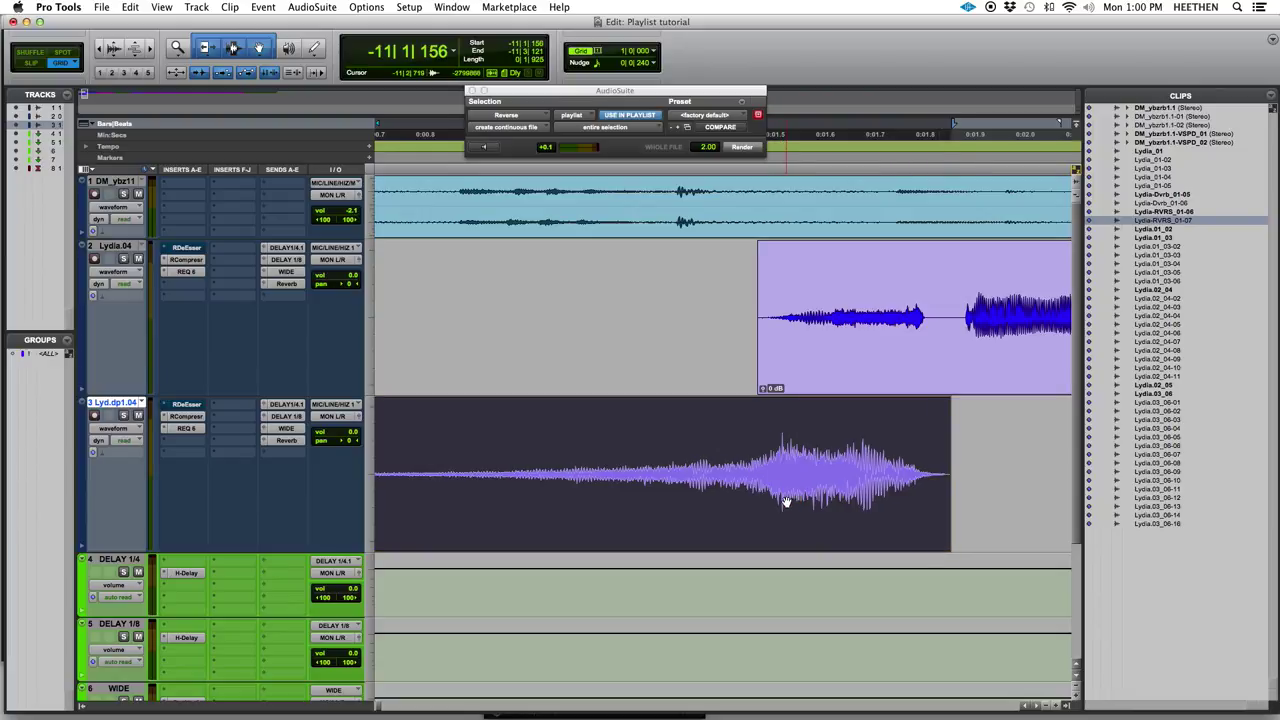
Cut the reversed clip off at its swell peak, then extend its end slightly
click(777, 440)
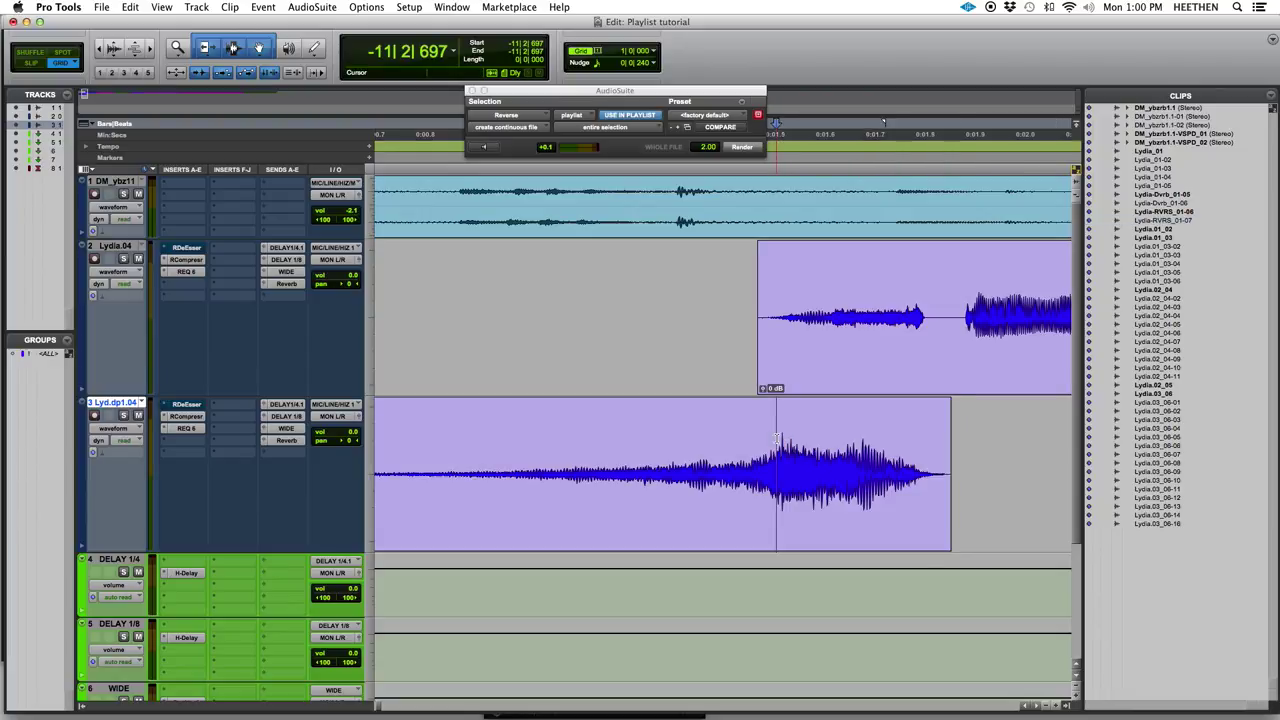
key(s)
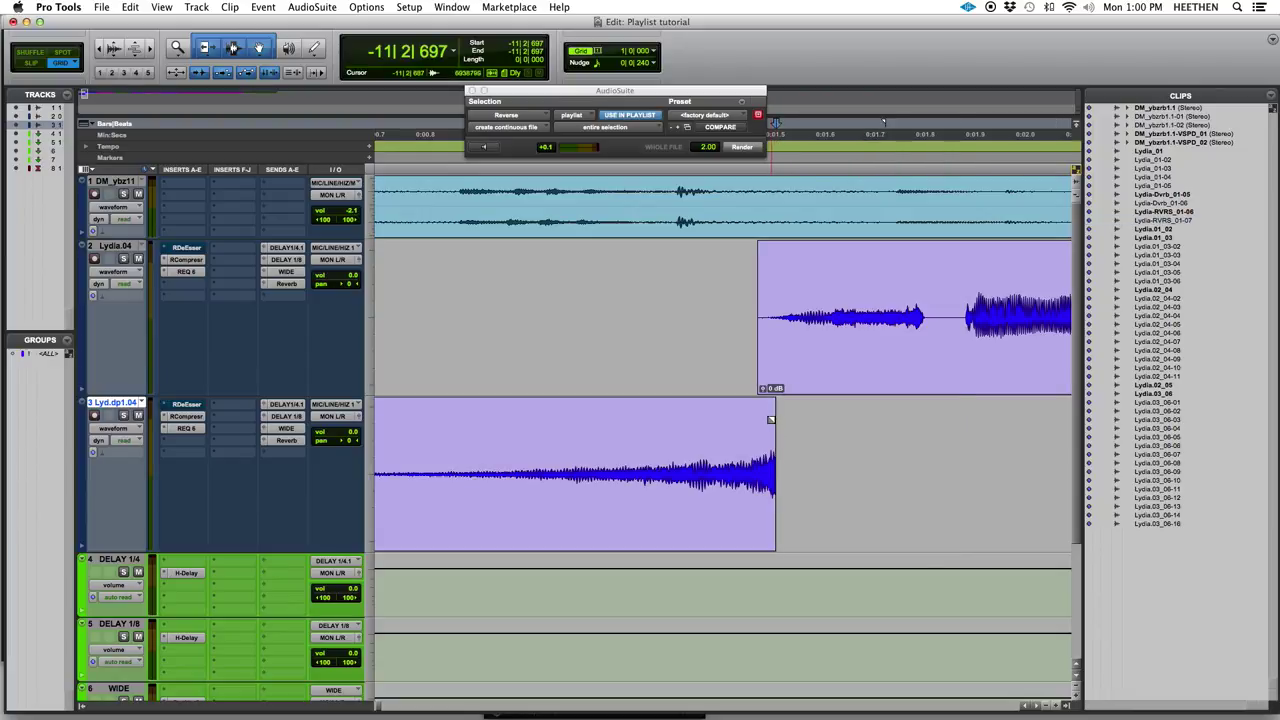
click(756, 496)
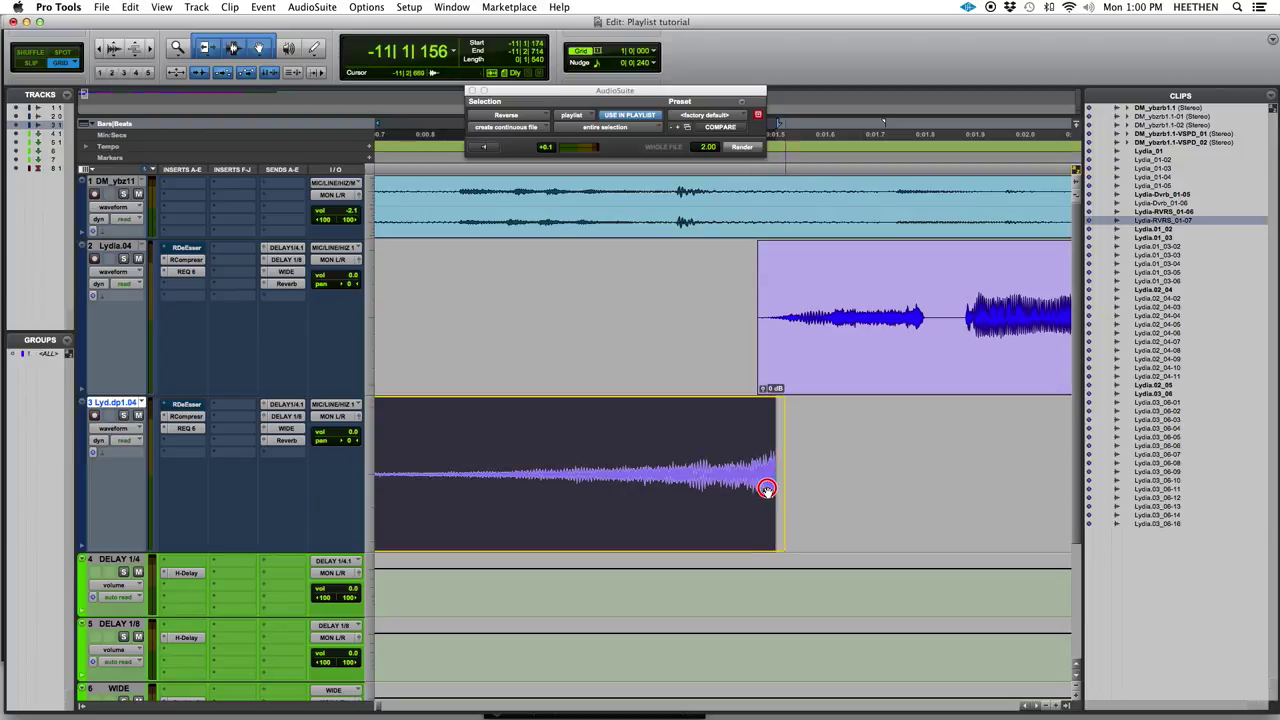
drag(775, 470, 783, 452)
click(686, 511)
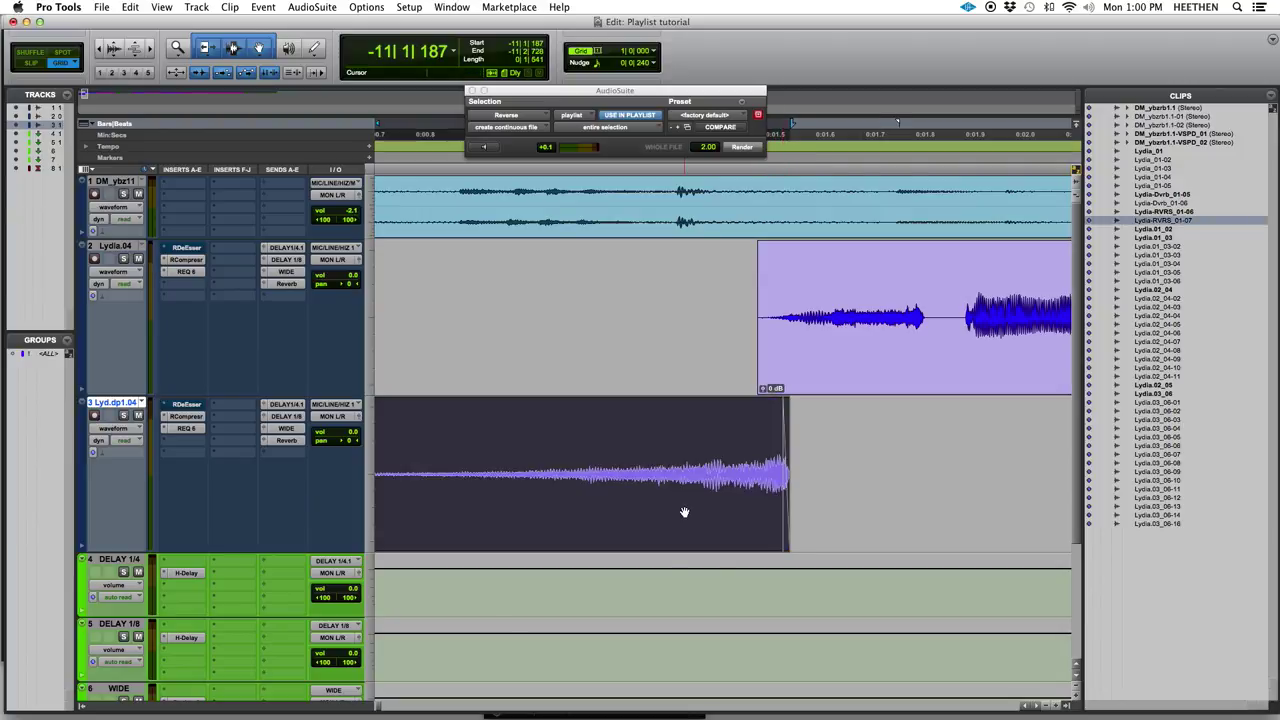
Play the reversed swell from its start to hear it lead into the vocal
scroll(684, 512, left, 5)
click(476, 430)
double_click(476, 430)
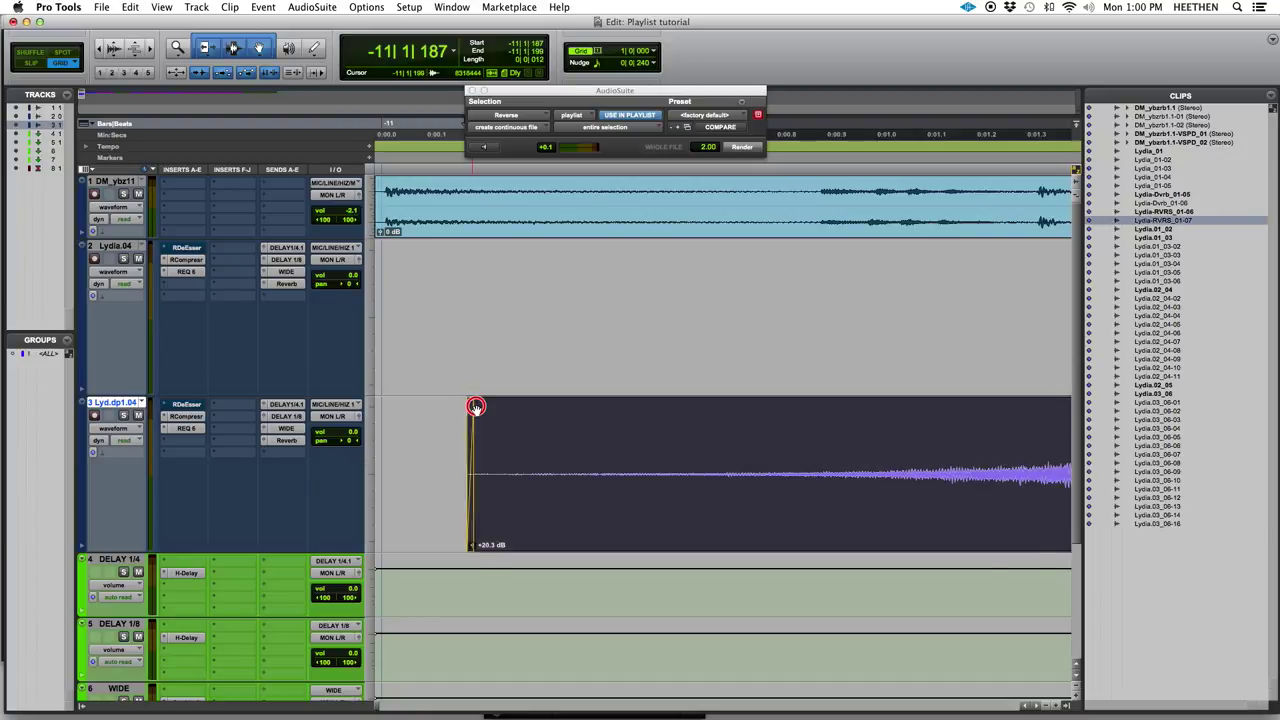
click(476, 430)
key(space)
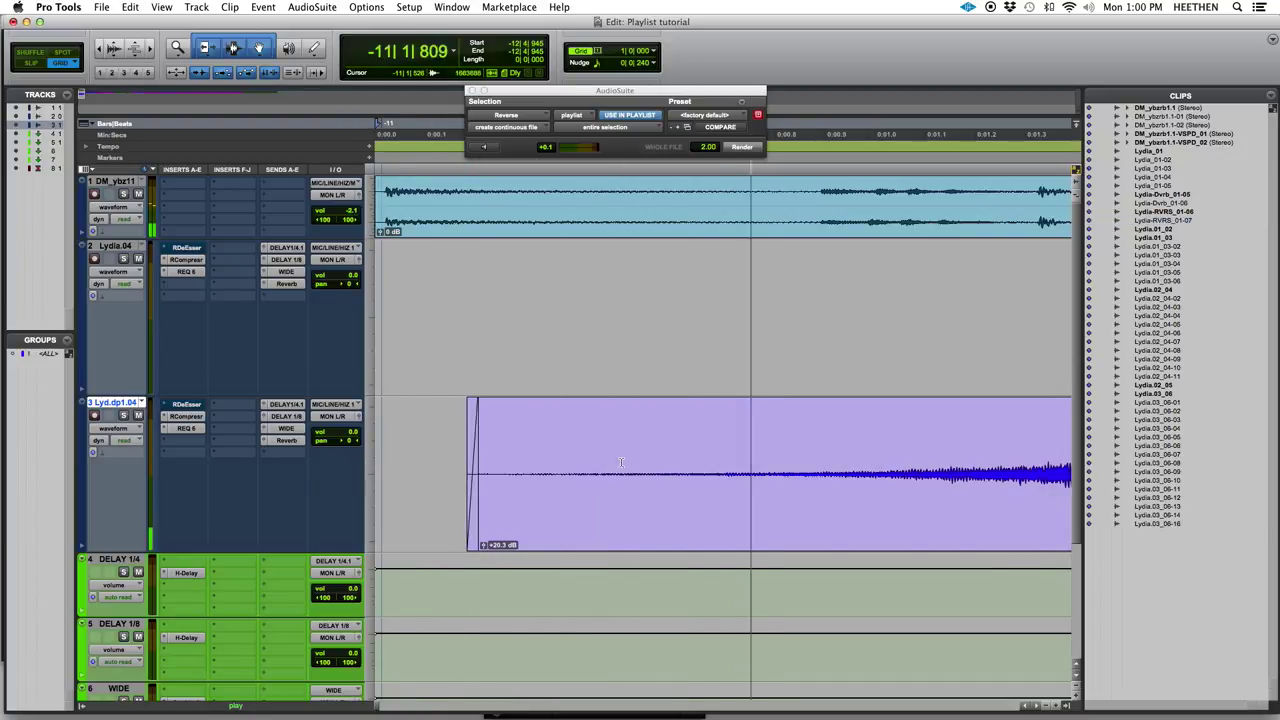
key(super+bracketleft)
key(super+bracketleft)
key(space)
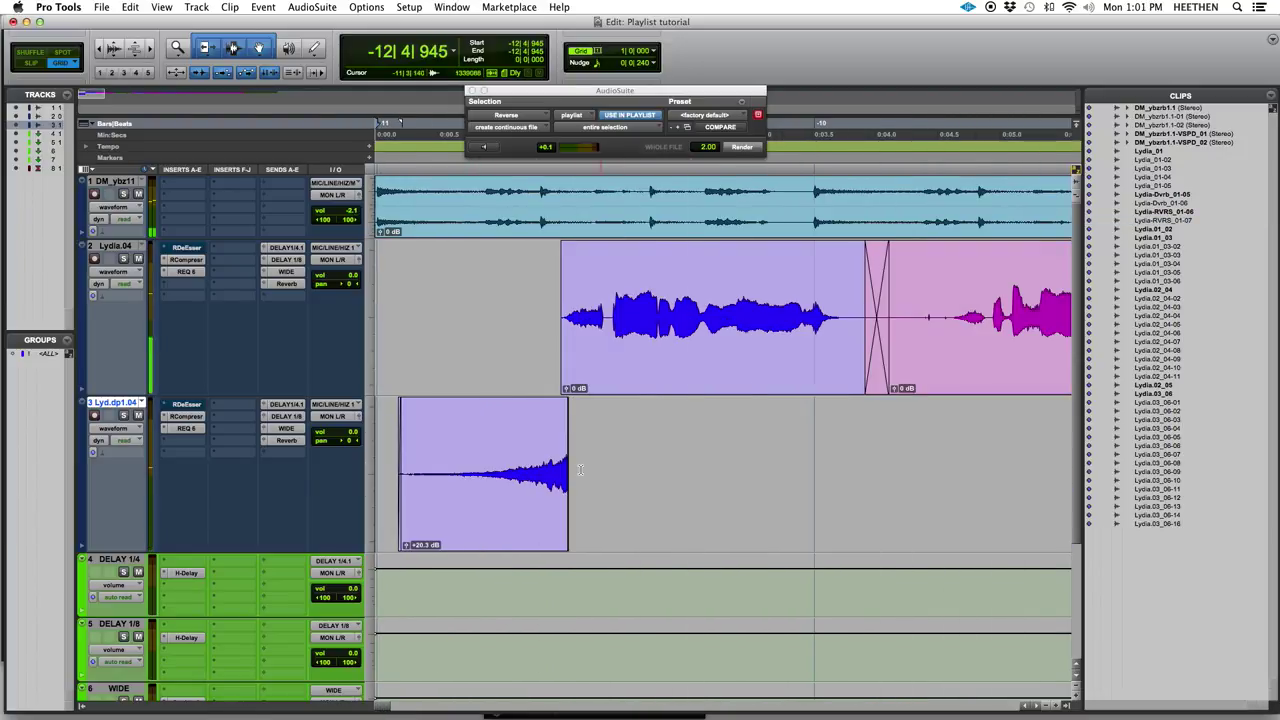
key(space)
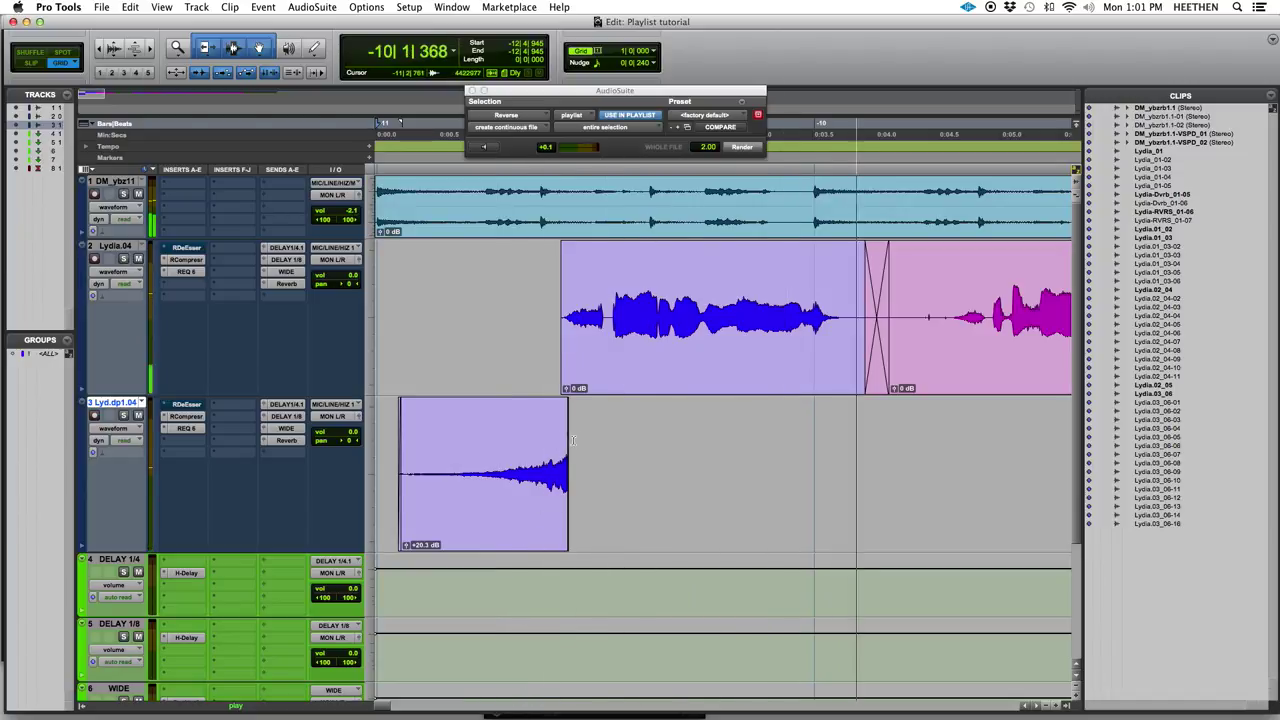
key(space)
Pull the reversed clip's end in slightly and fade in the vocal clip's start
key(super+bracketright)
key(super+bracketright)
key(super+bracketright)
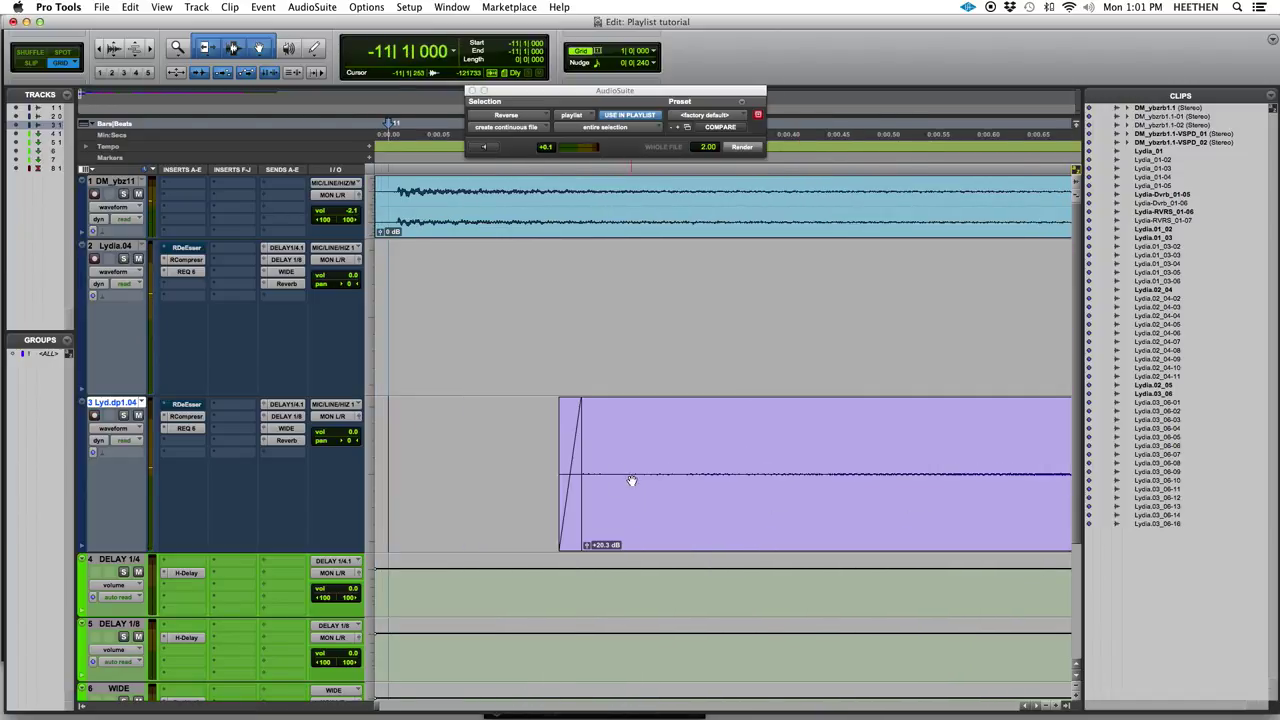
click(801, 497)
key(Right)
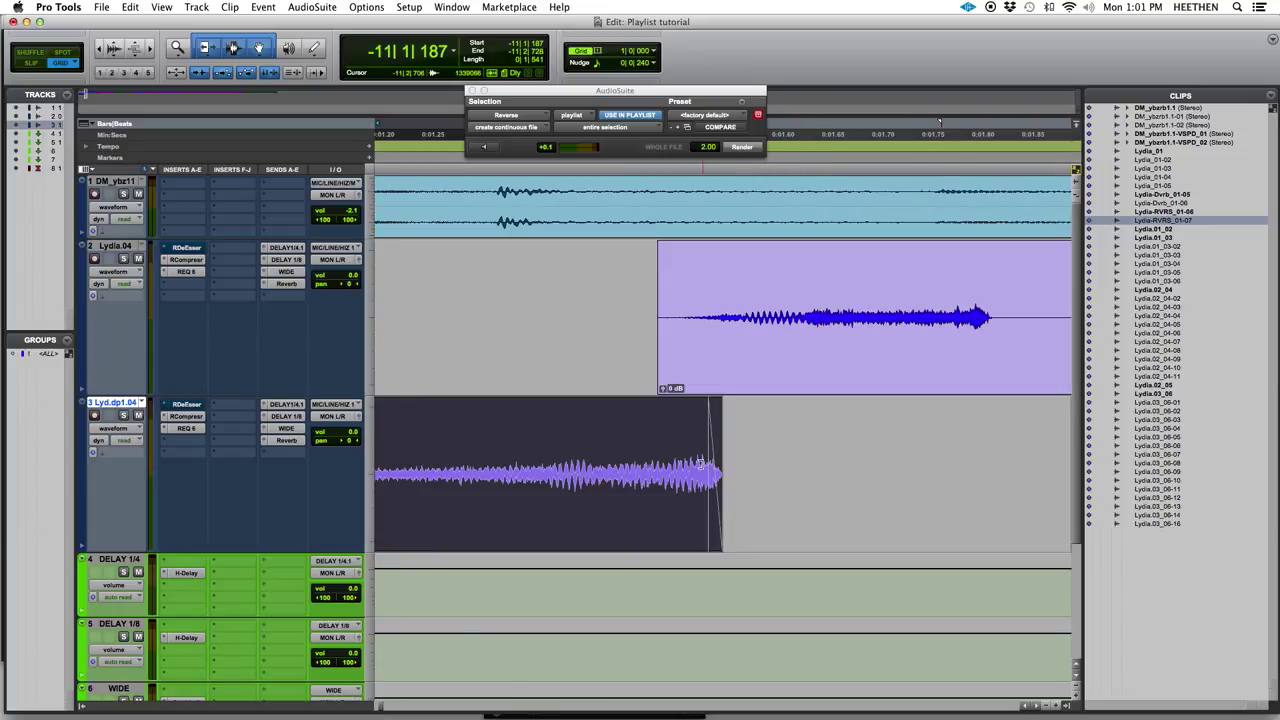
drag(701, 465, 687, 465)
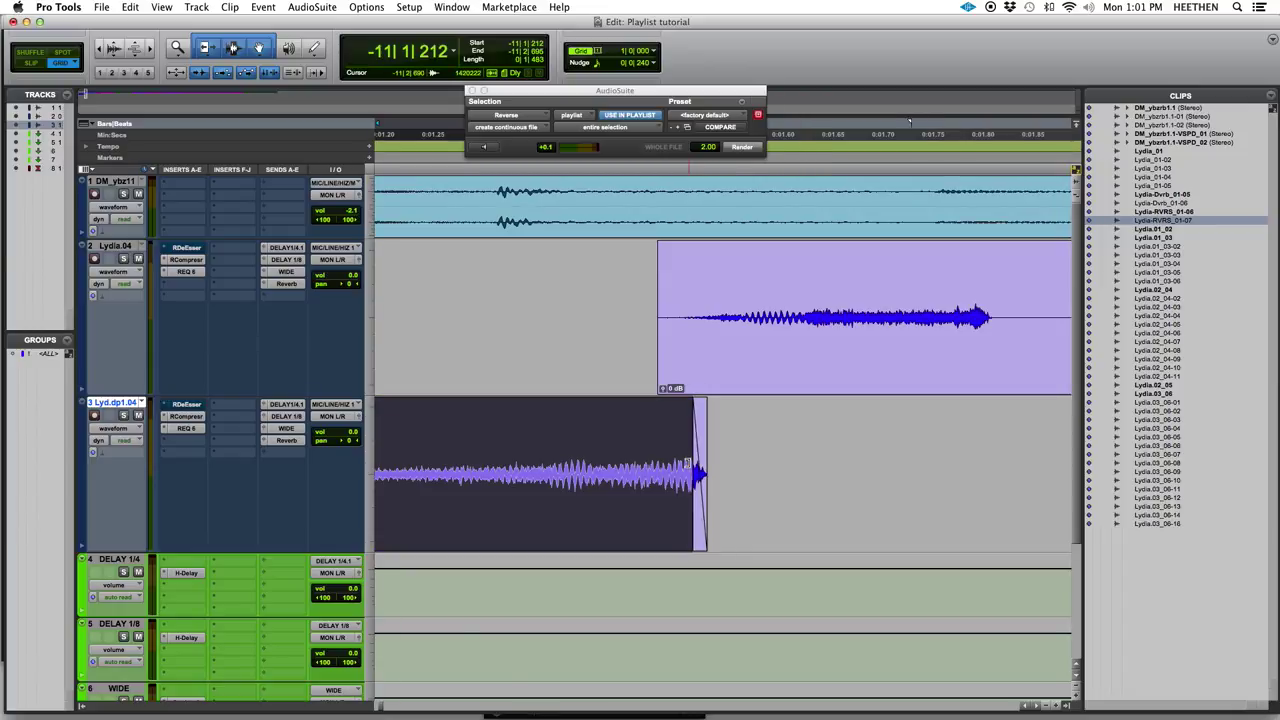
click(590, 443)
drag(661, 259, 679, 260)
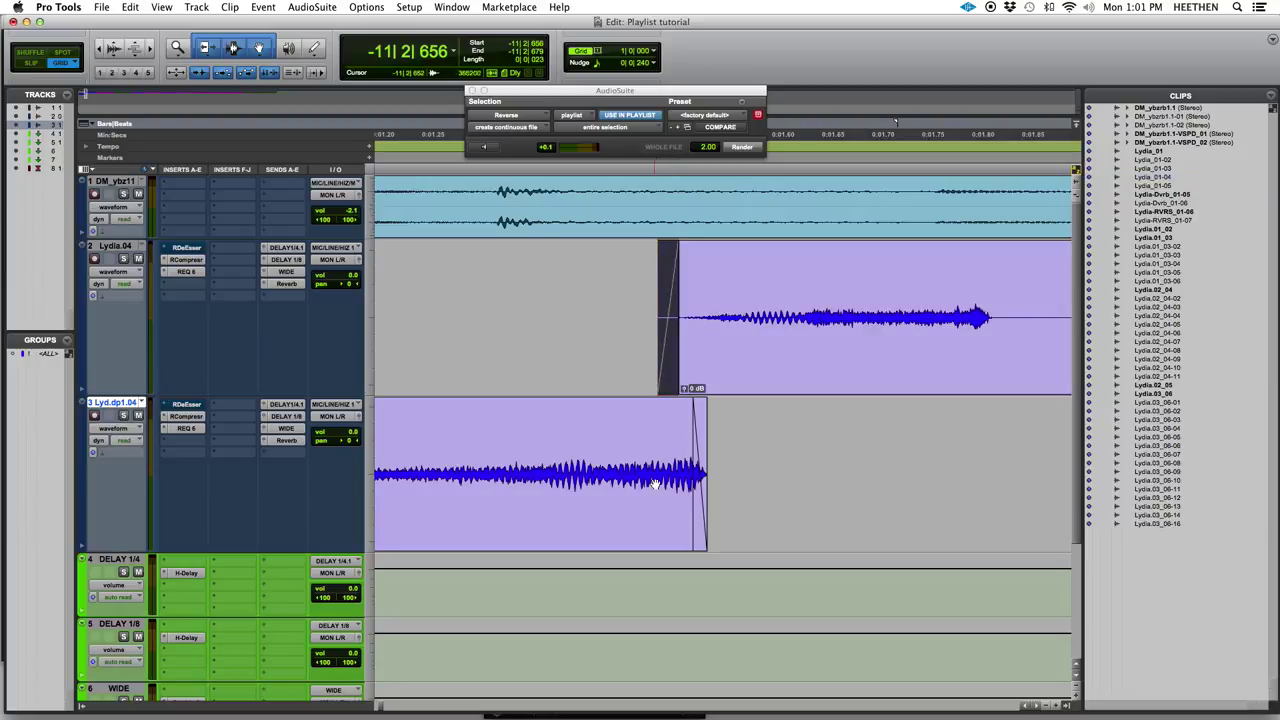
Play back the transition from the reversed swell into the vocal
click(659, 517)
key(space)
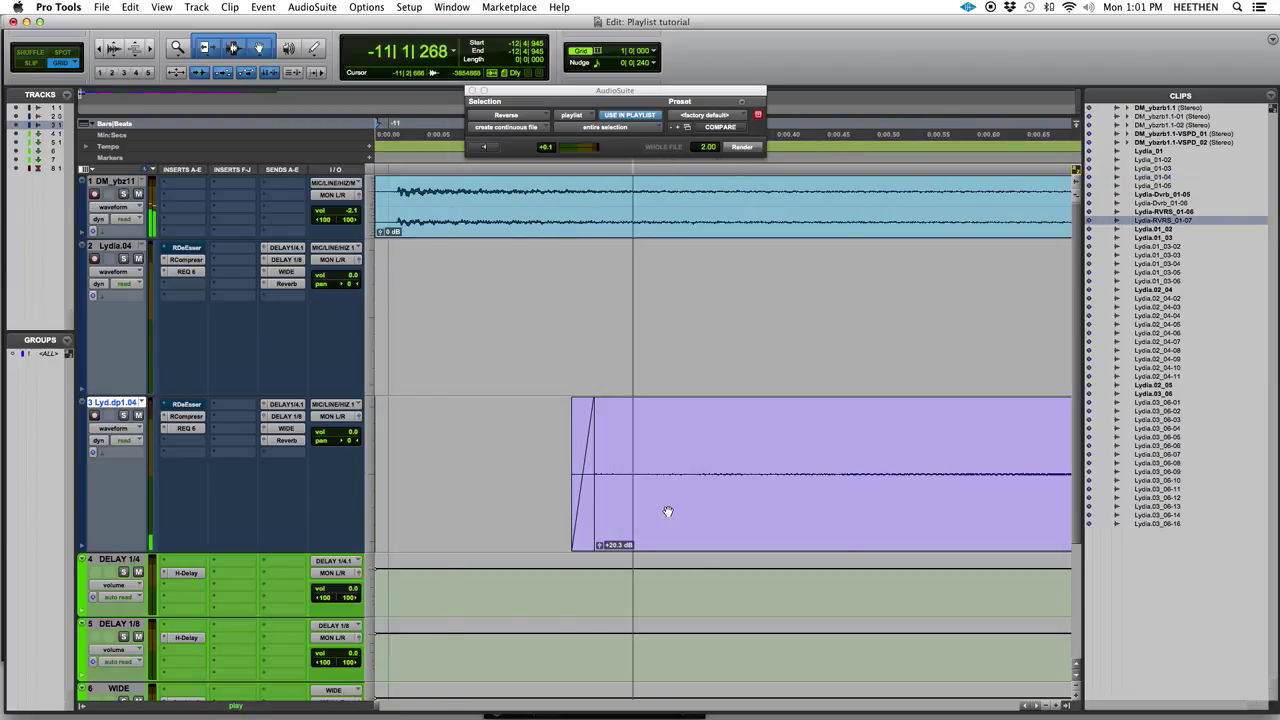
key(super+bracketleft)
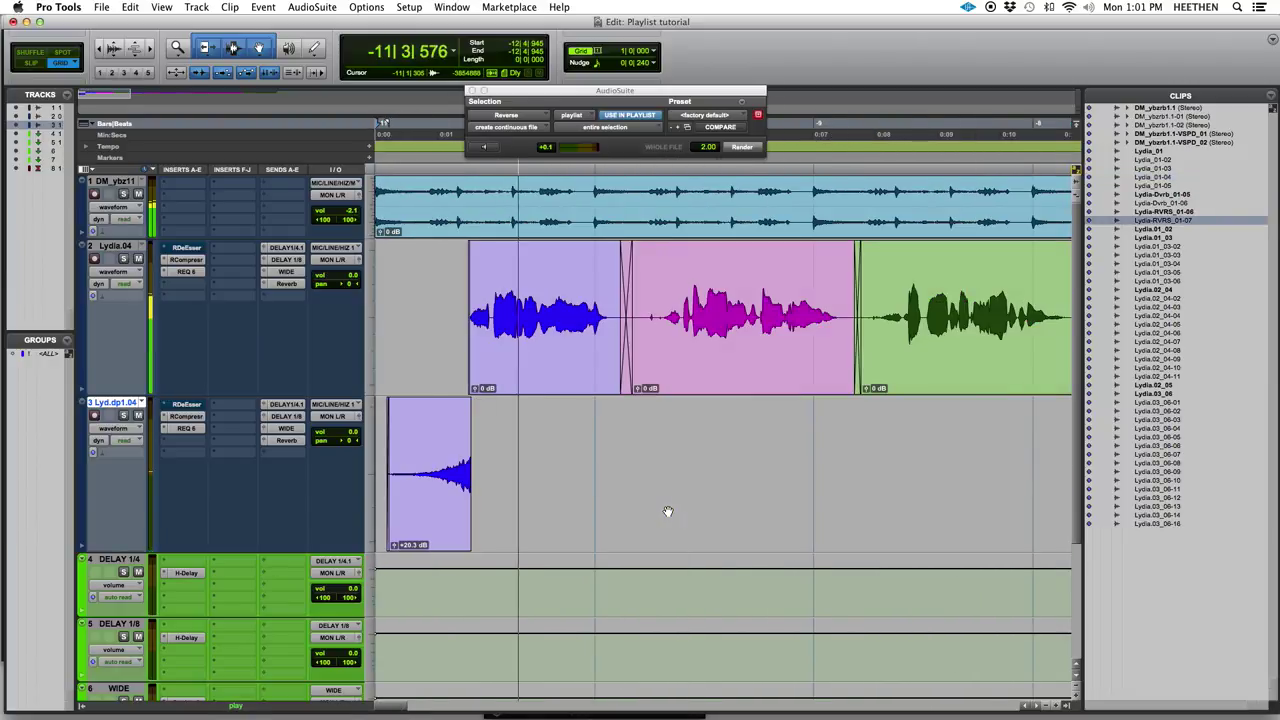
key(space)
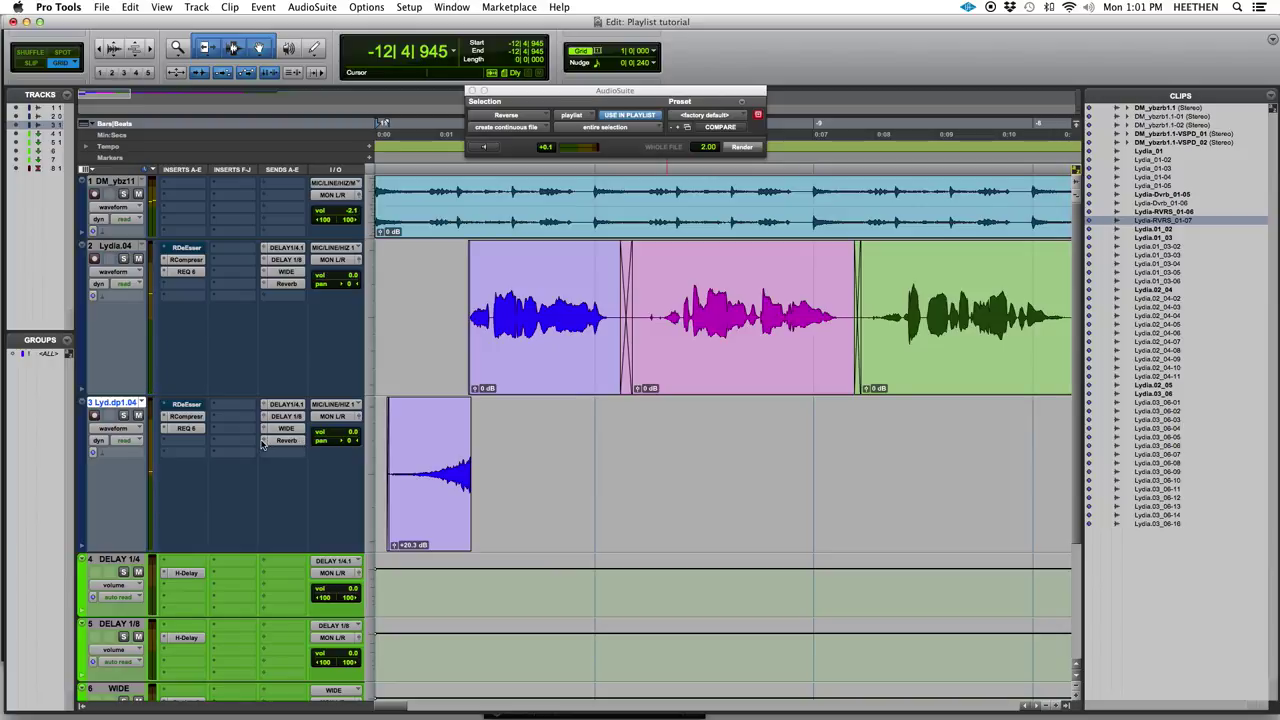
click(262, 444)
Send track 3 to the Reverb track, set DELAY 1/8 send to -7.4 dB, and open REQ 6
mouse_move(316, 479)
click(397, 505)
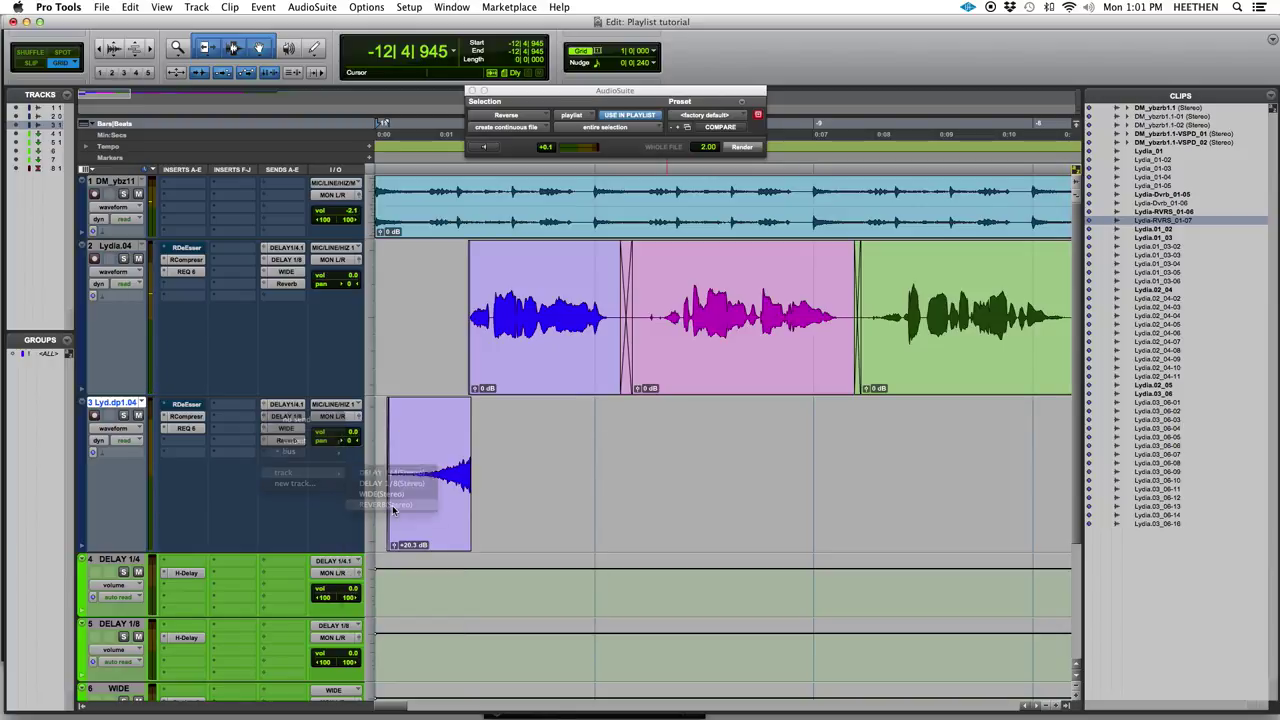
click(484, 460)
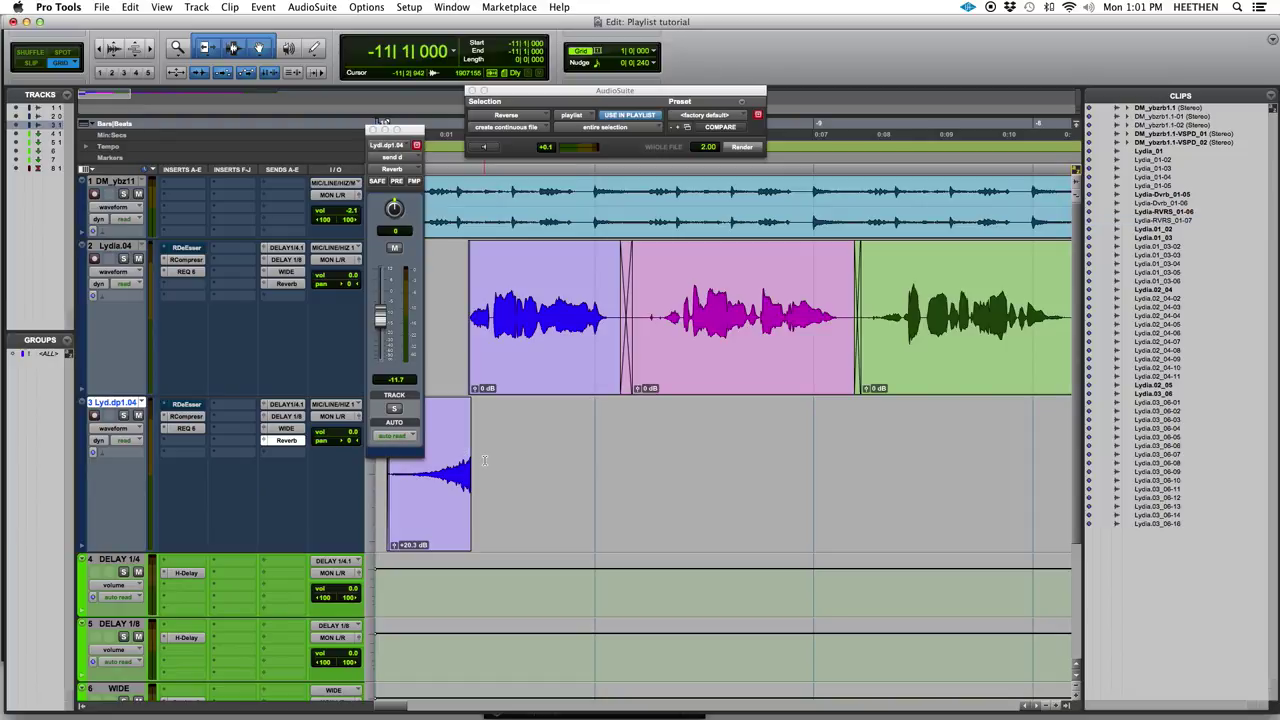
click(297, 418)
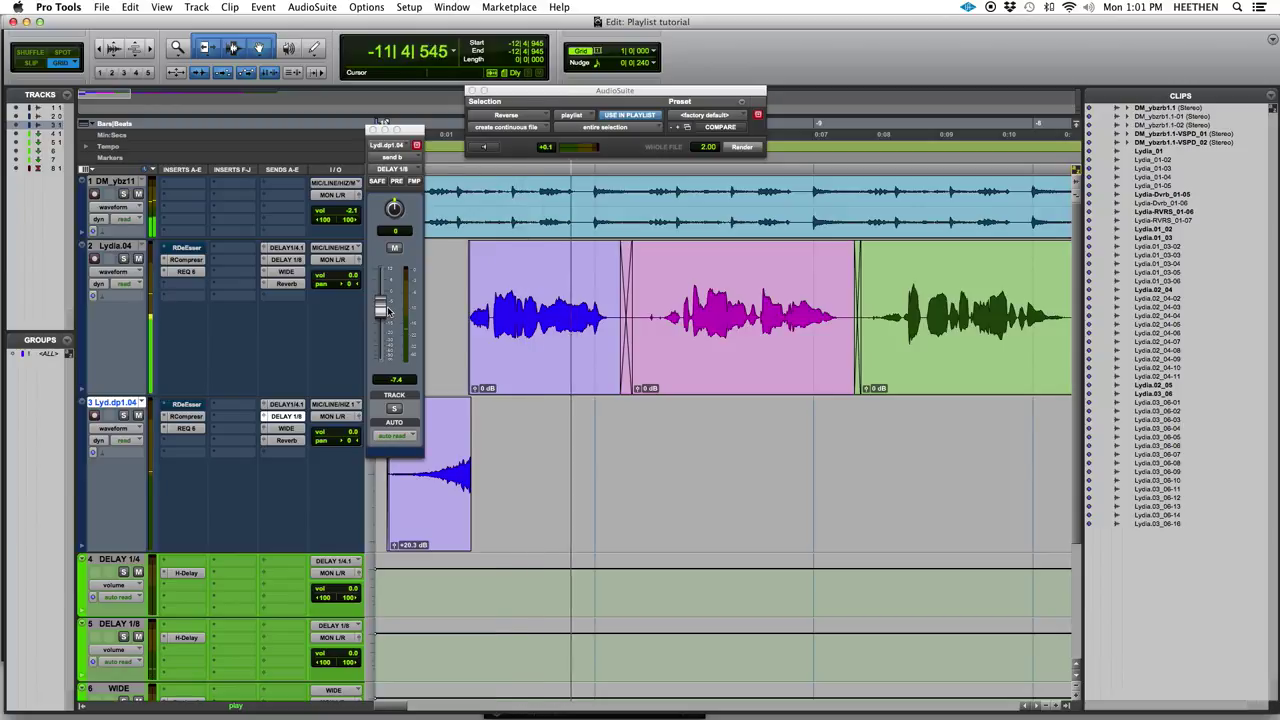
click(186, 428)
key(space)
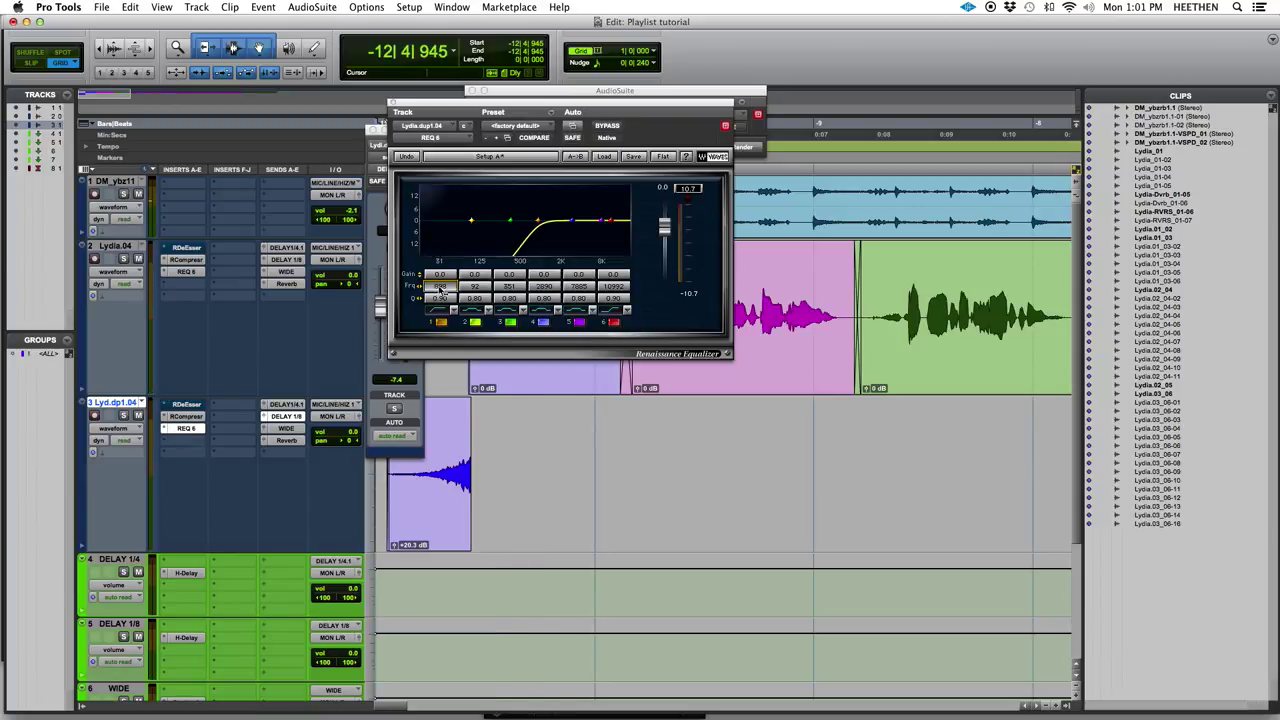
During playback, lower the REQ 6 high-pass cutoff from 898 Hz to about 226 Hz
key(space)
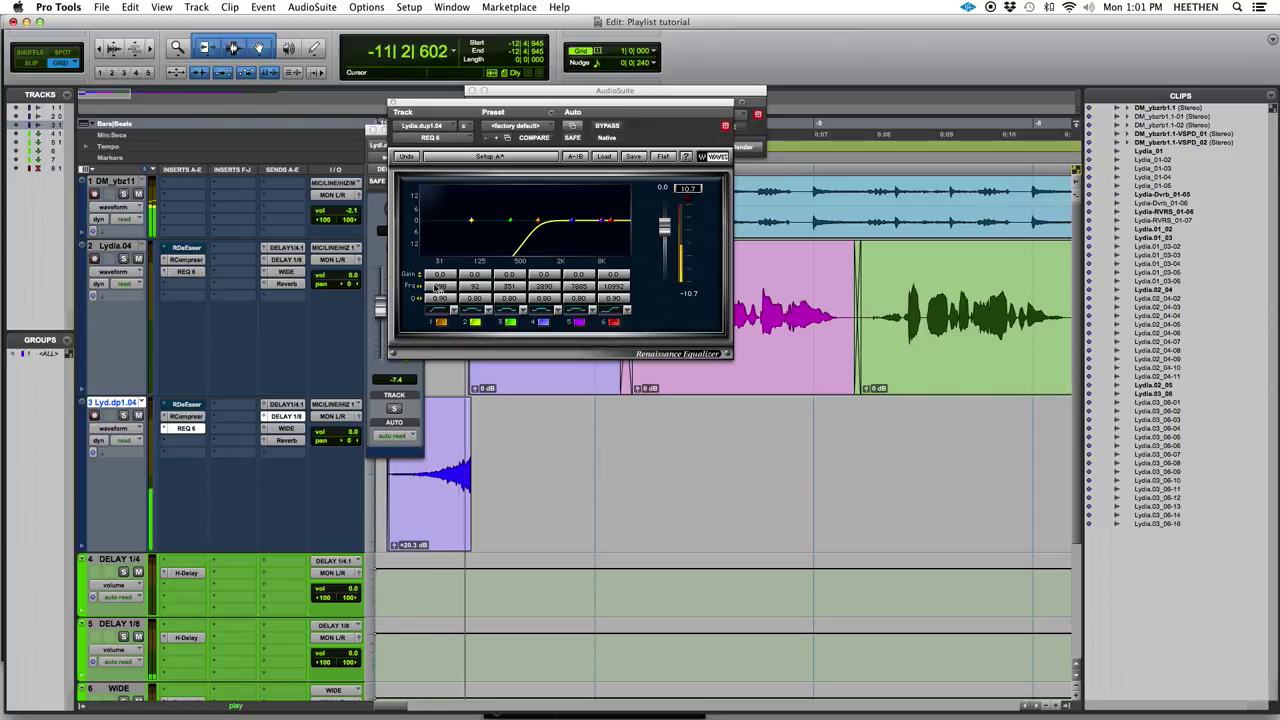
drag(440, 287, 440, 305)
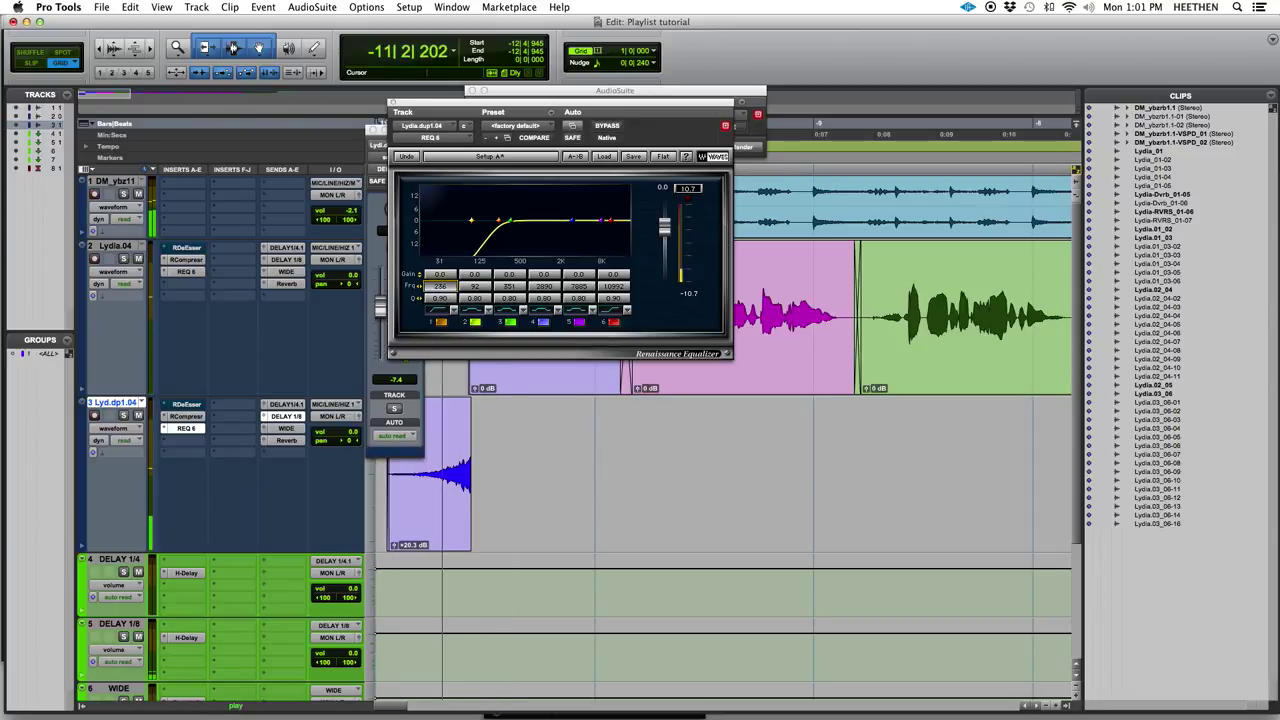